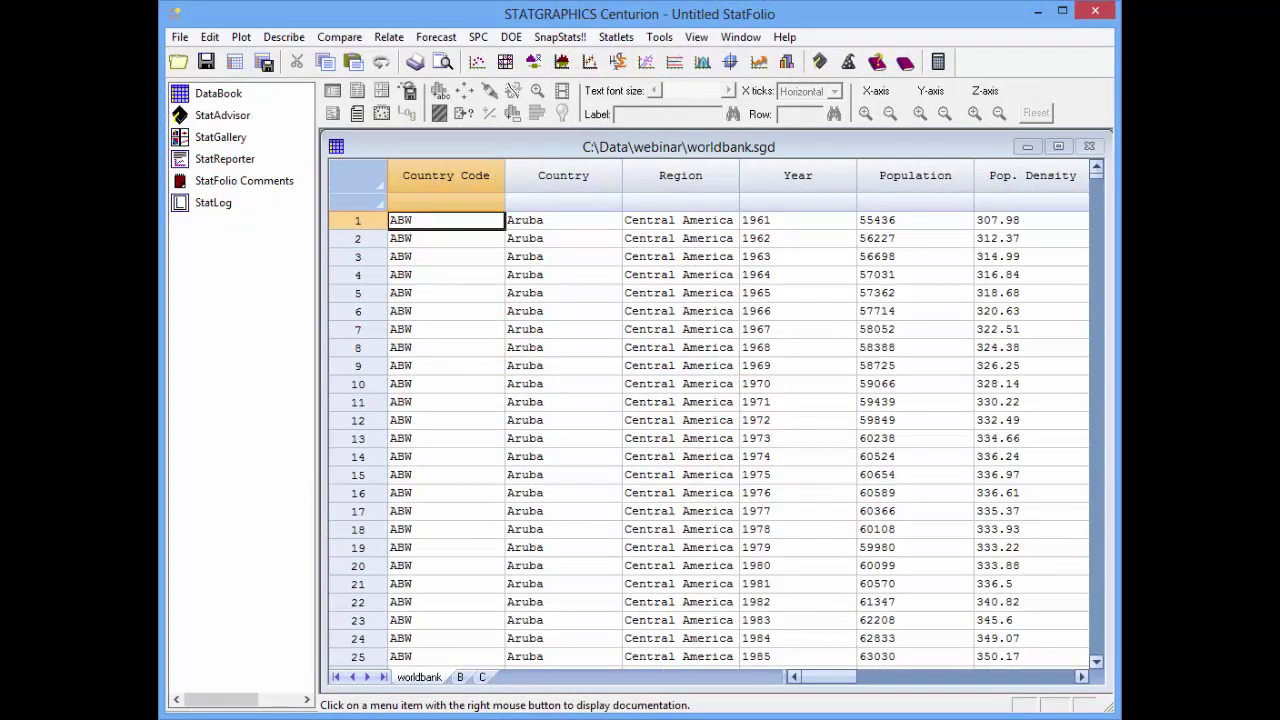
- Start a 3-D Dynamic Visualizer with Life Expectancy (Total) on Z, Fertility Rate on X, Infant Mortality Rate on Y
left_click(628, 39)
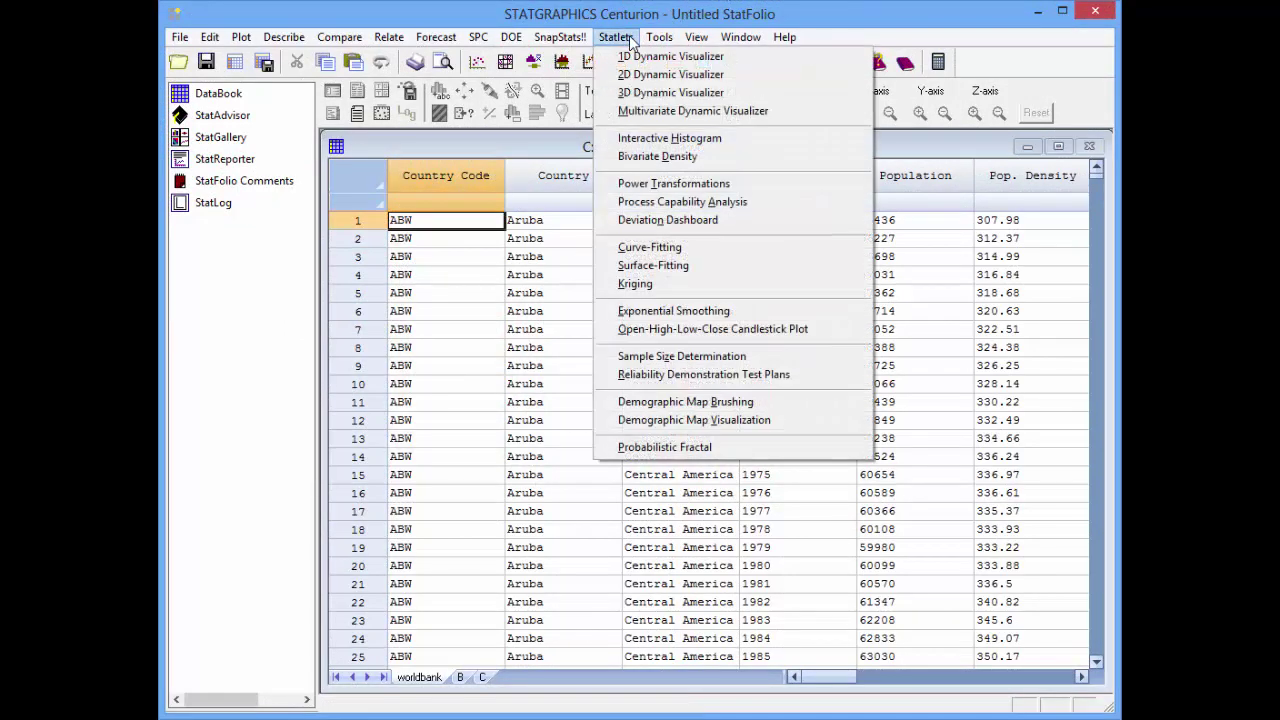
left_click(665, 92)
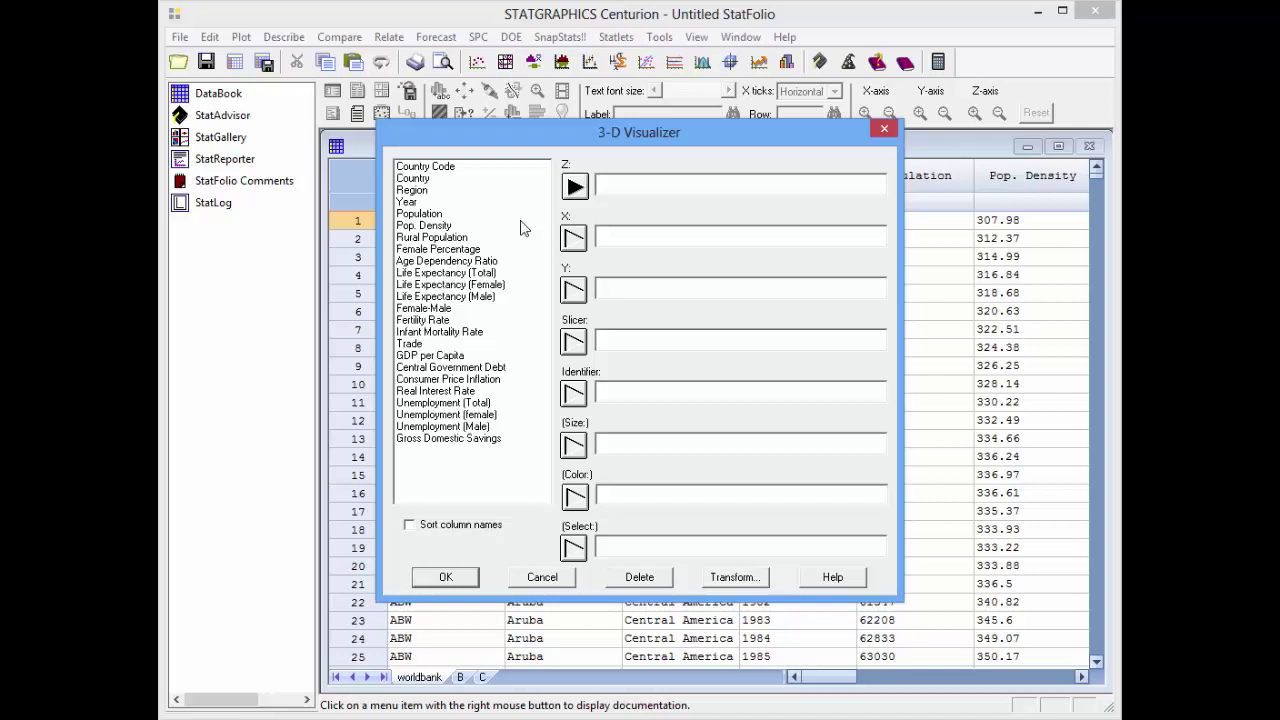
left_click(442, 272)
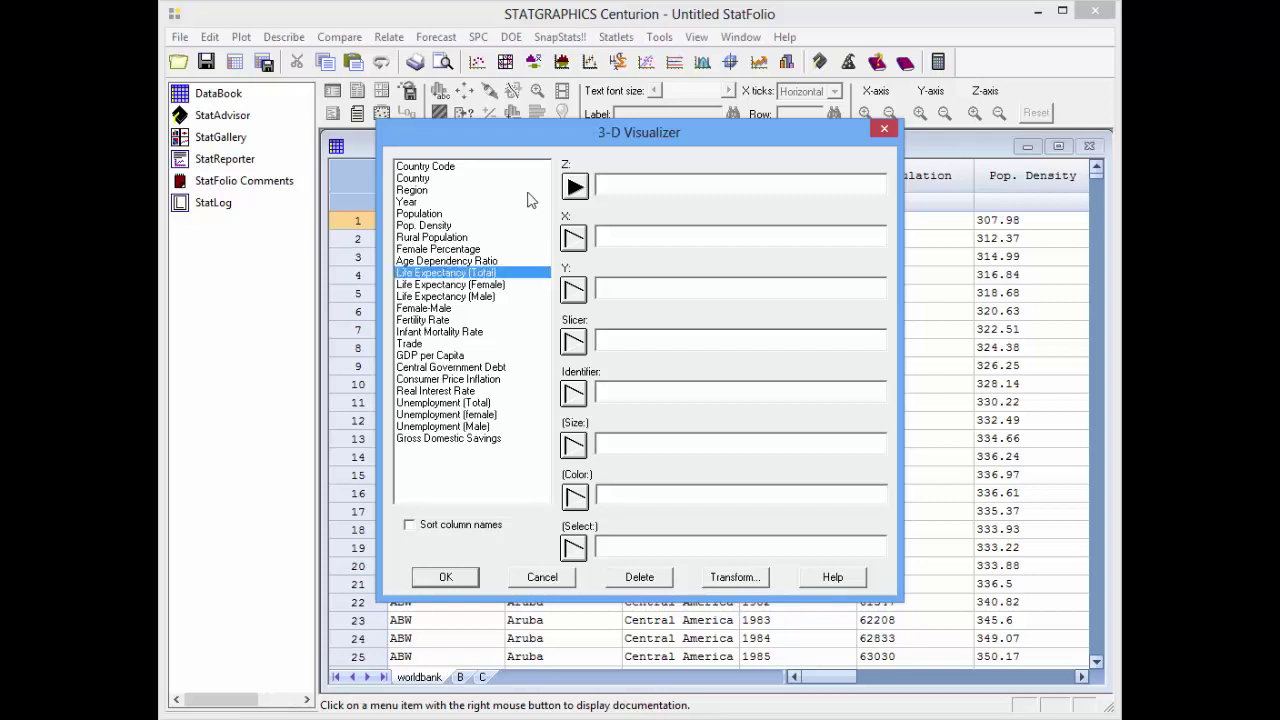
left_click(574, 188)
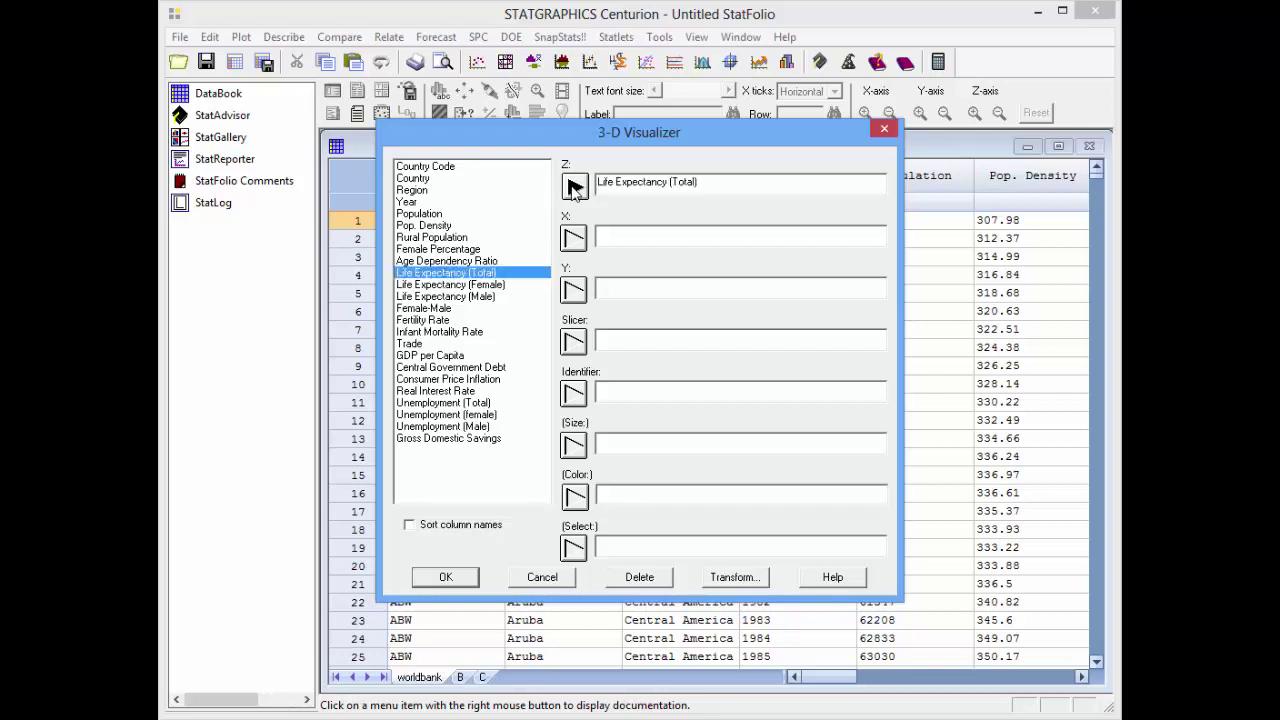
left_click(437, 321)
left_click(574, 239)
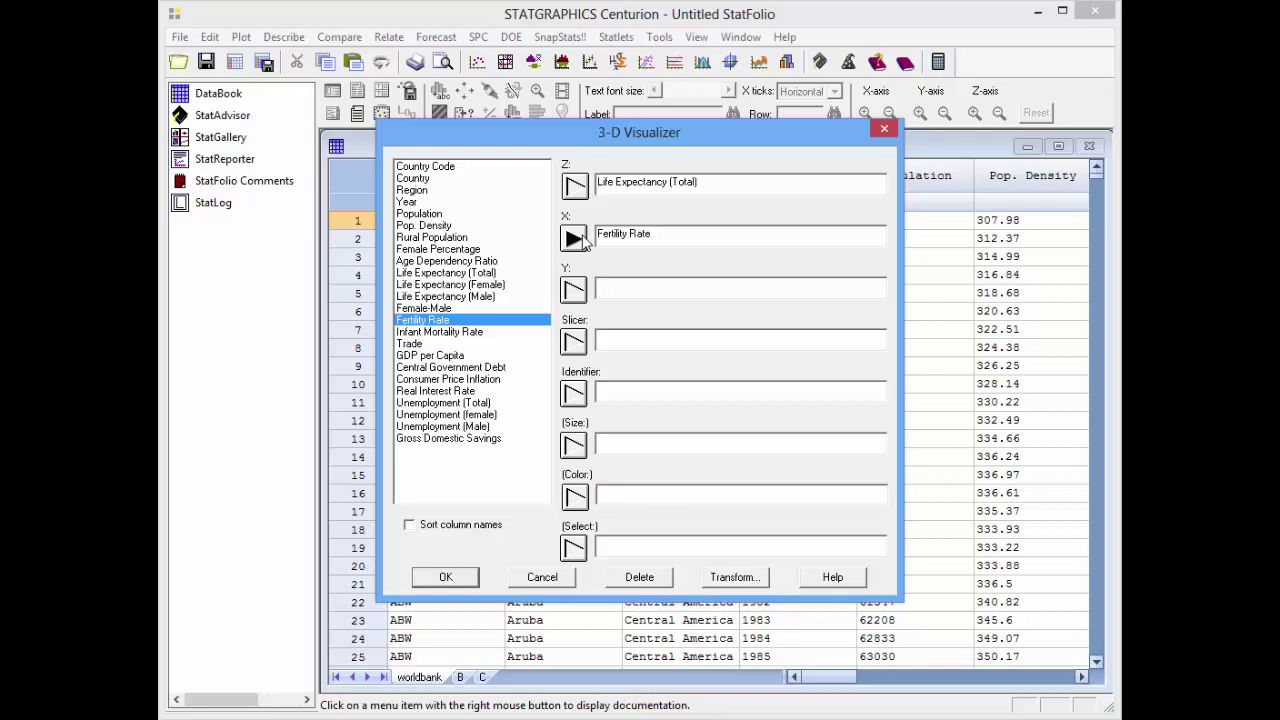
left_click(477, 333)
left_click(573, 290)
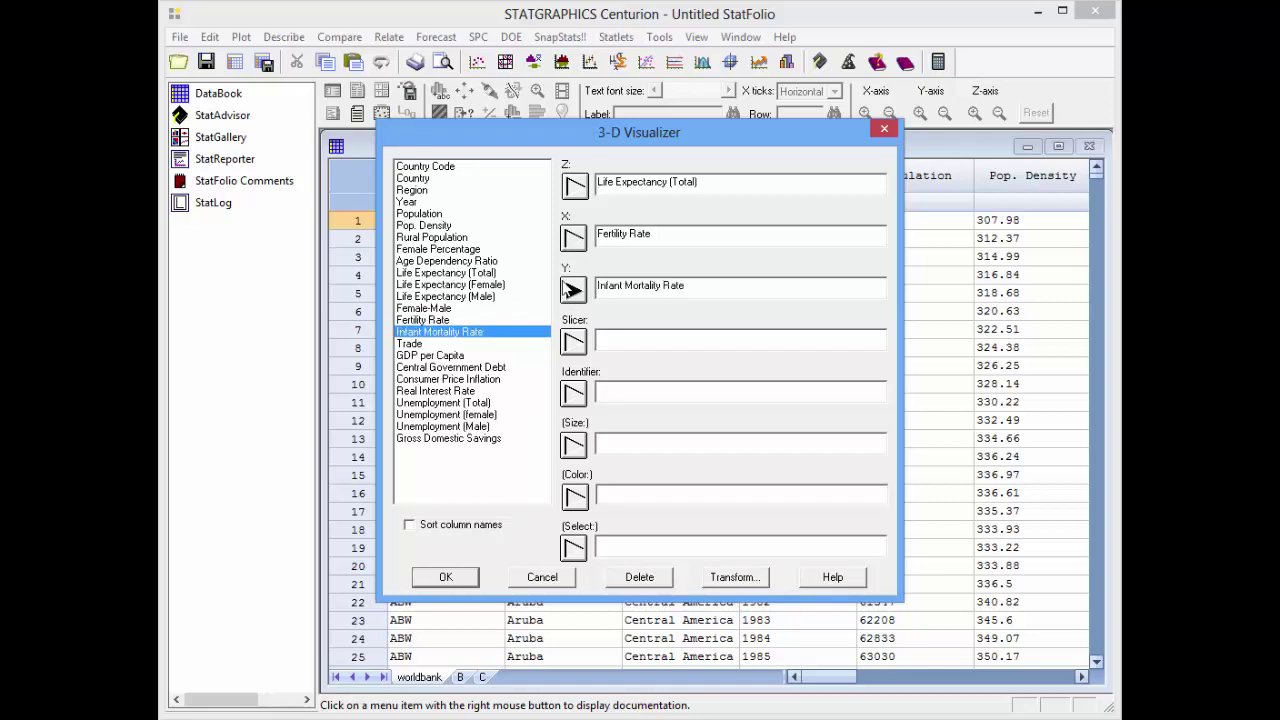
- Slice by Year, identify by Country Code, size by Rural Population and colour by Region
left_click(410, 202)
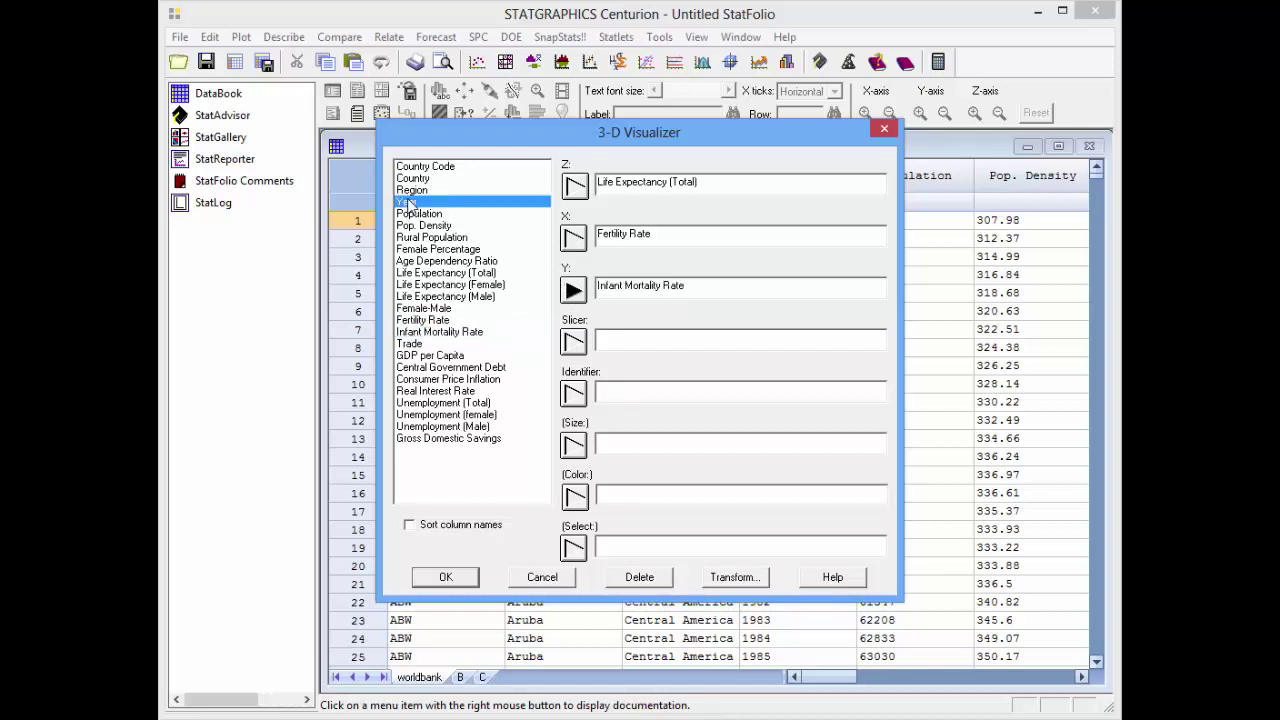
left_click(573, 342)
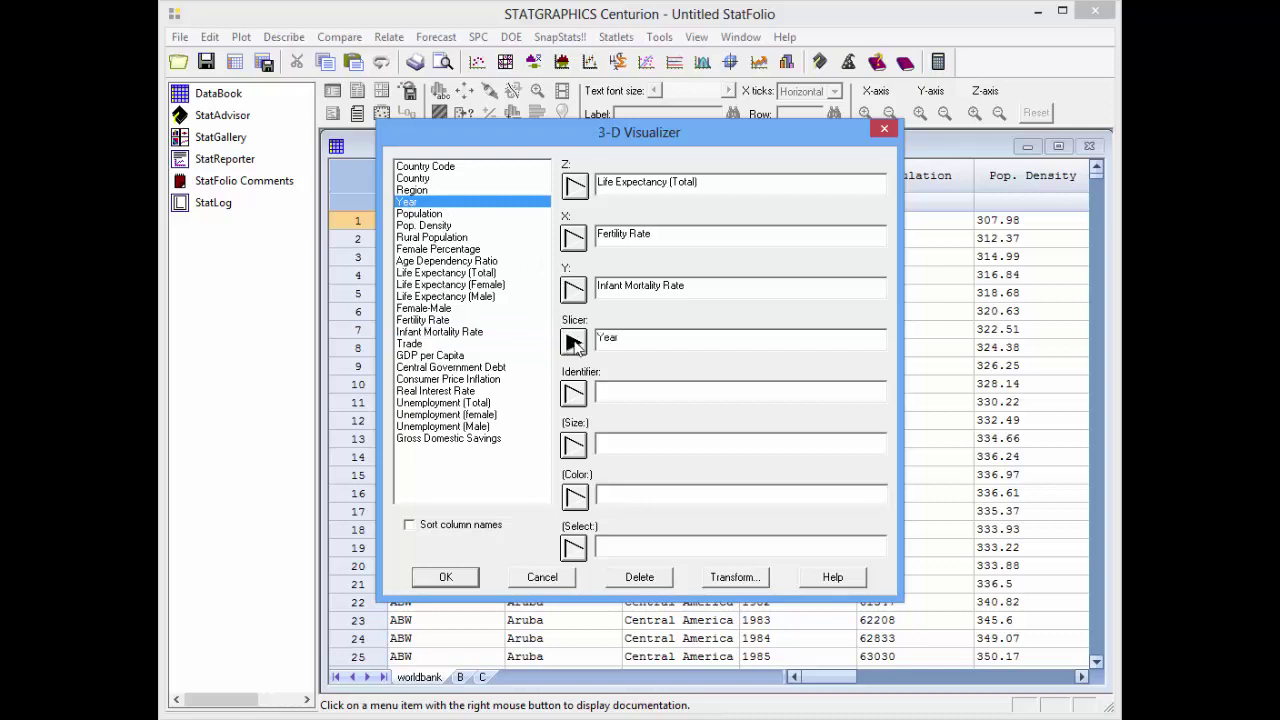
left_click(448, 167)
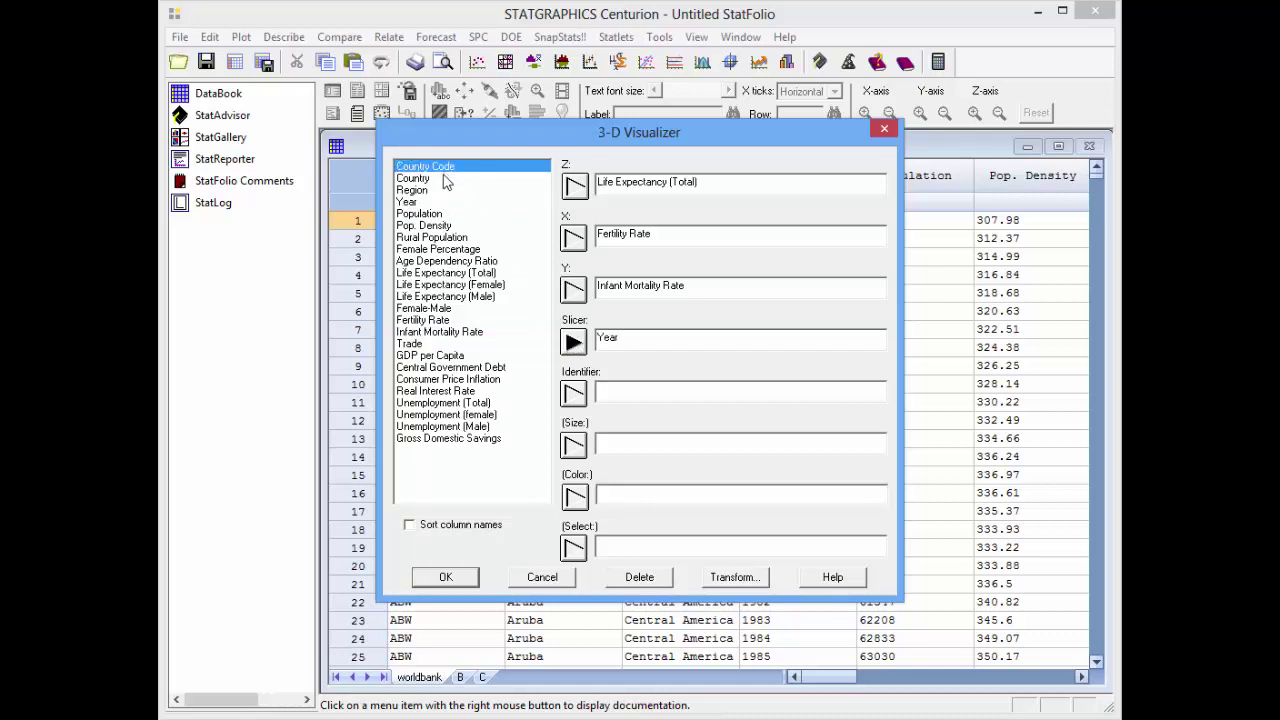
left_click(575, 394)
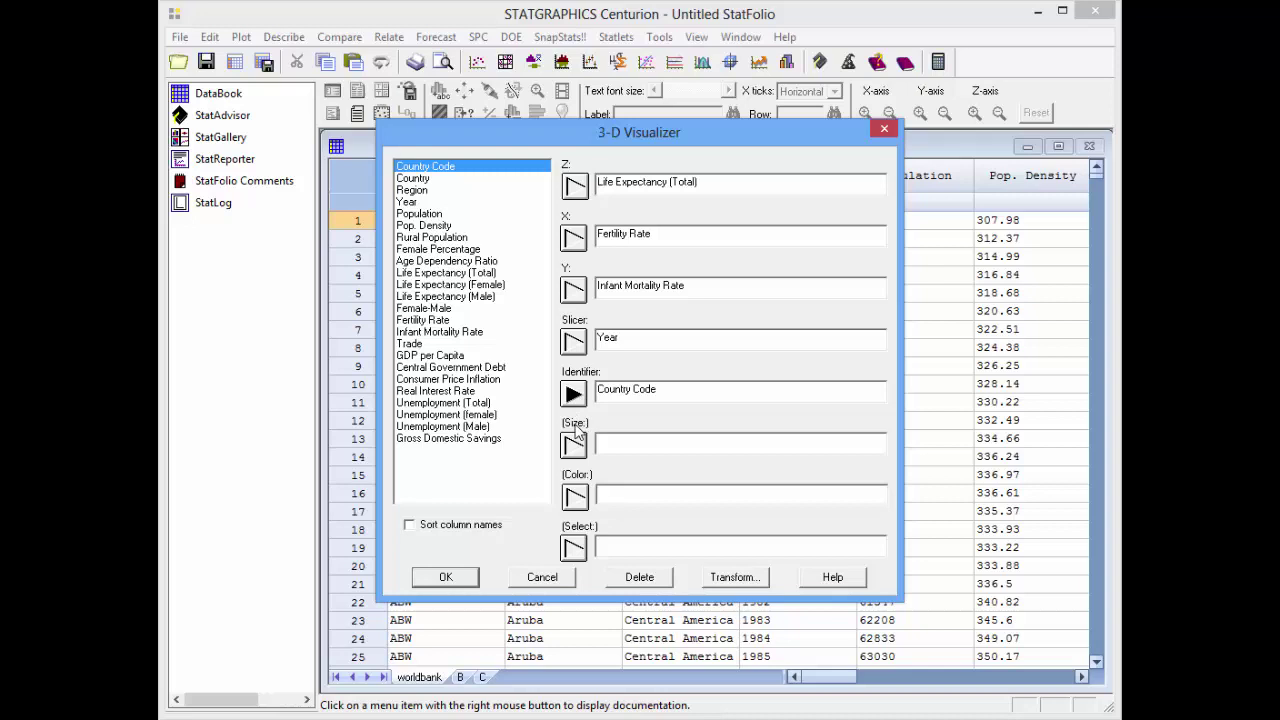
left_click(460, 238)
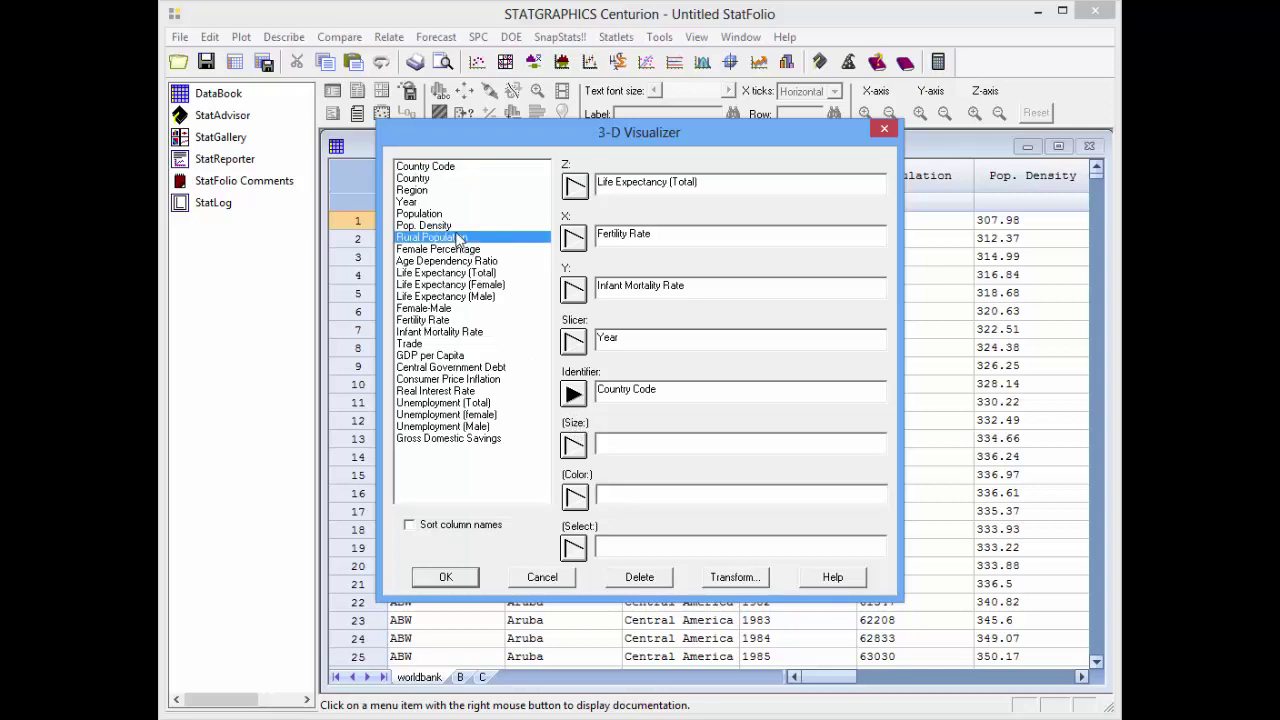
left_click(572, 446)
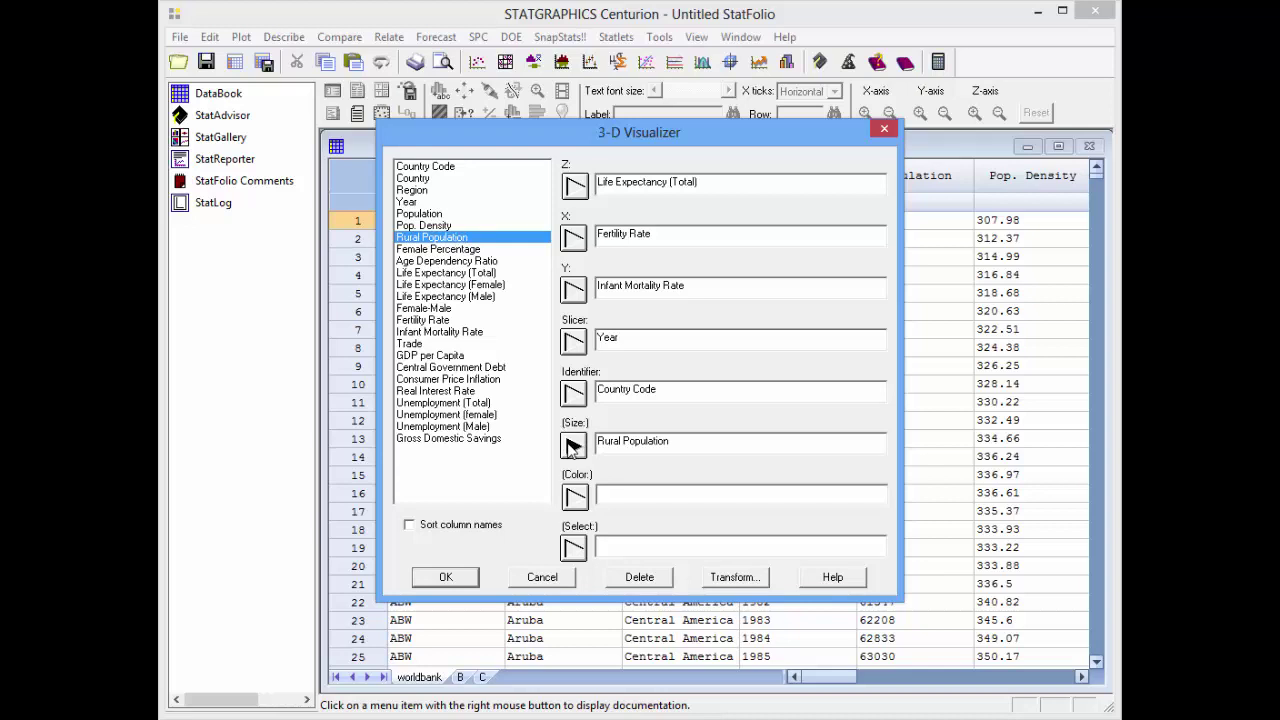
left_click(424, 191)
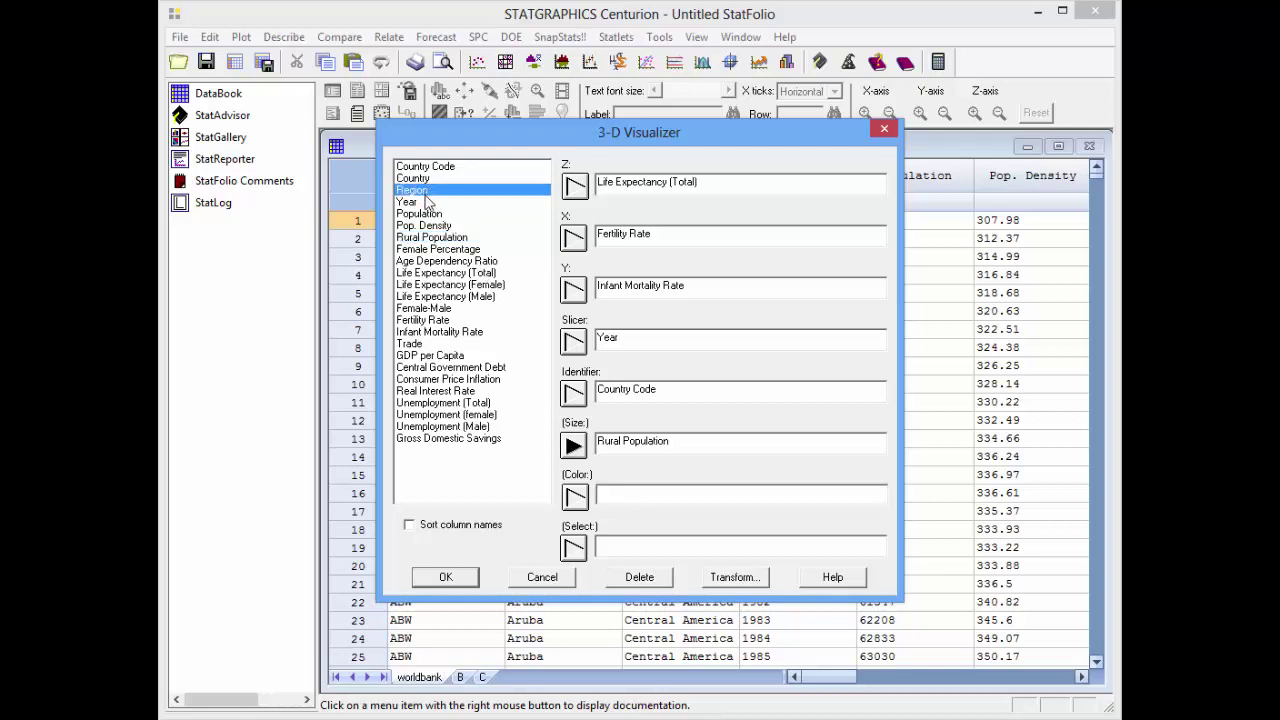
left_click(575, 497)
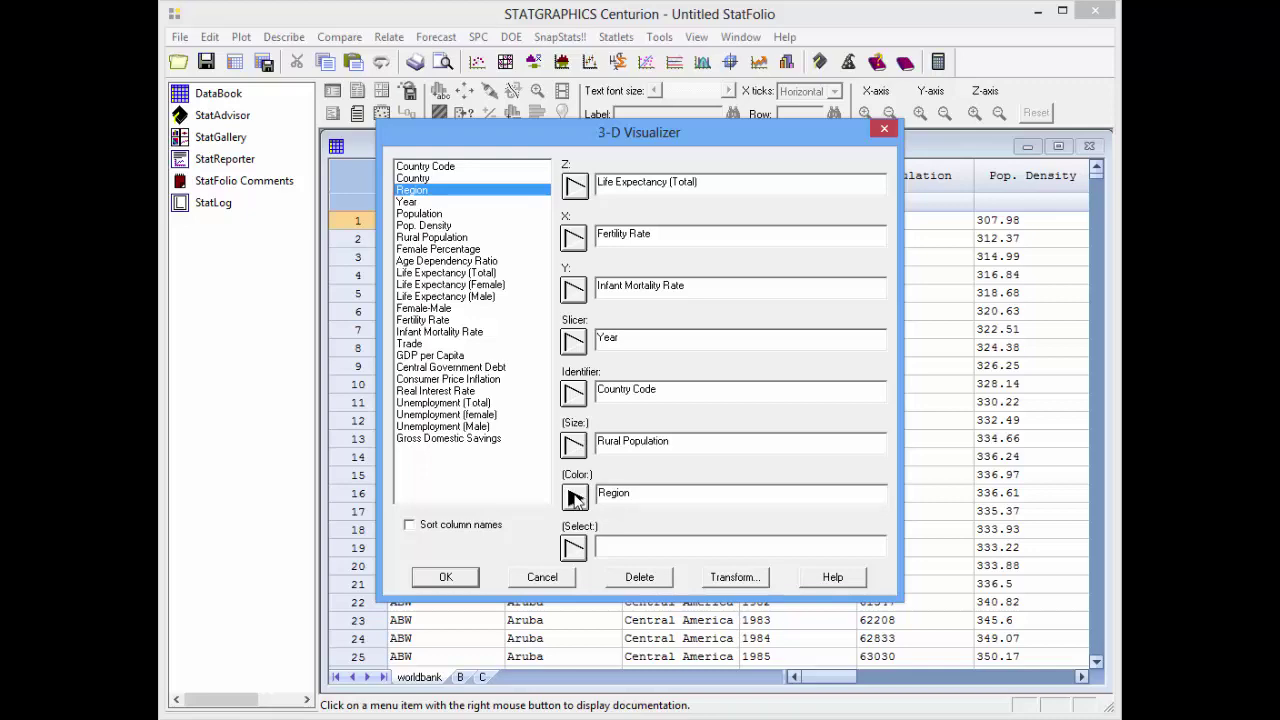
- Create the 1961 bubble chart, moving the Infant Mortality Rate label and bubble-size subtitle below the year
left_click(447, 578)
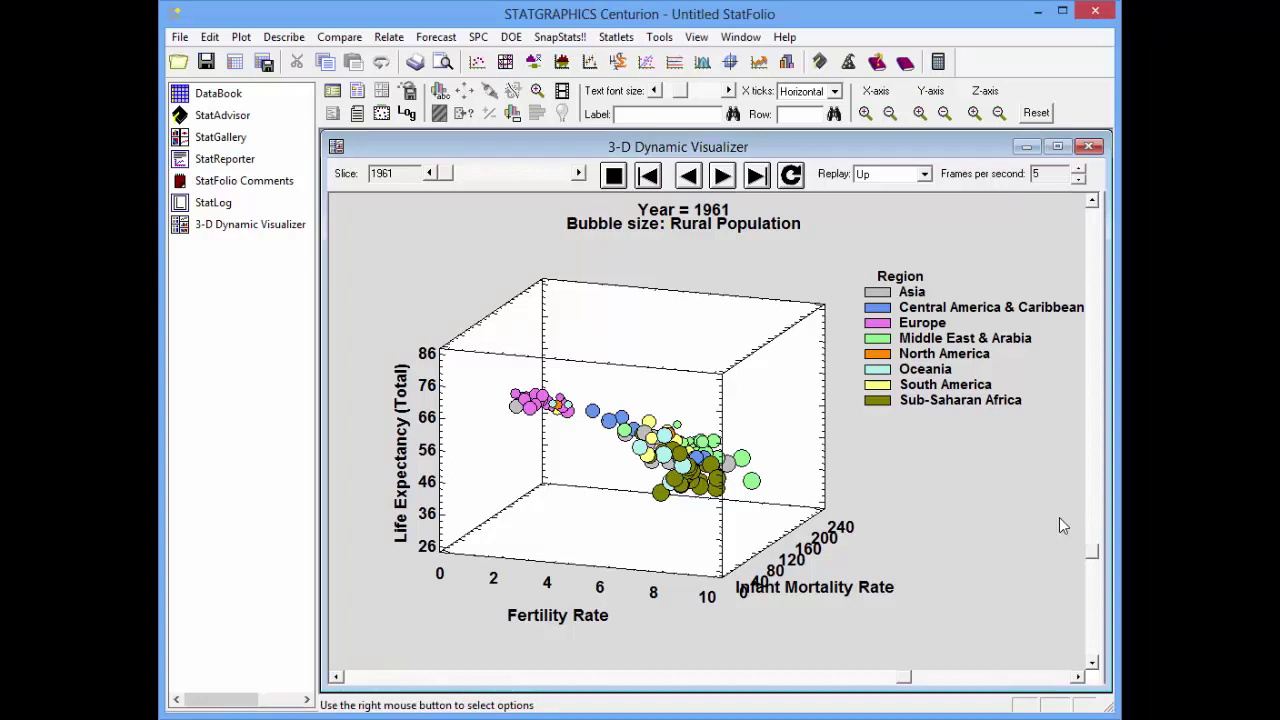
left_click(856, 590)
left_click_drag(856, 590, 912, 579)
left_click(770, 226)
left_click_drag(770, 226, 770, 243)
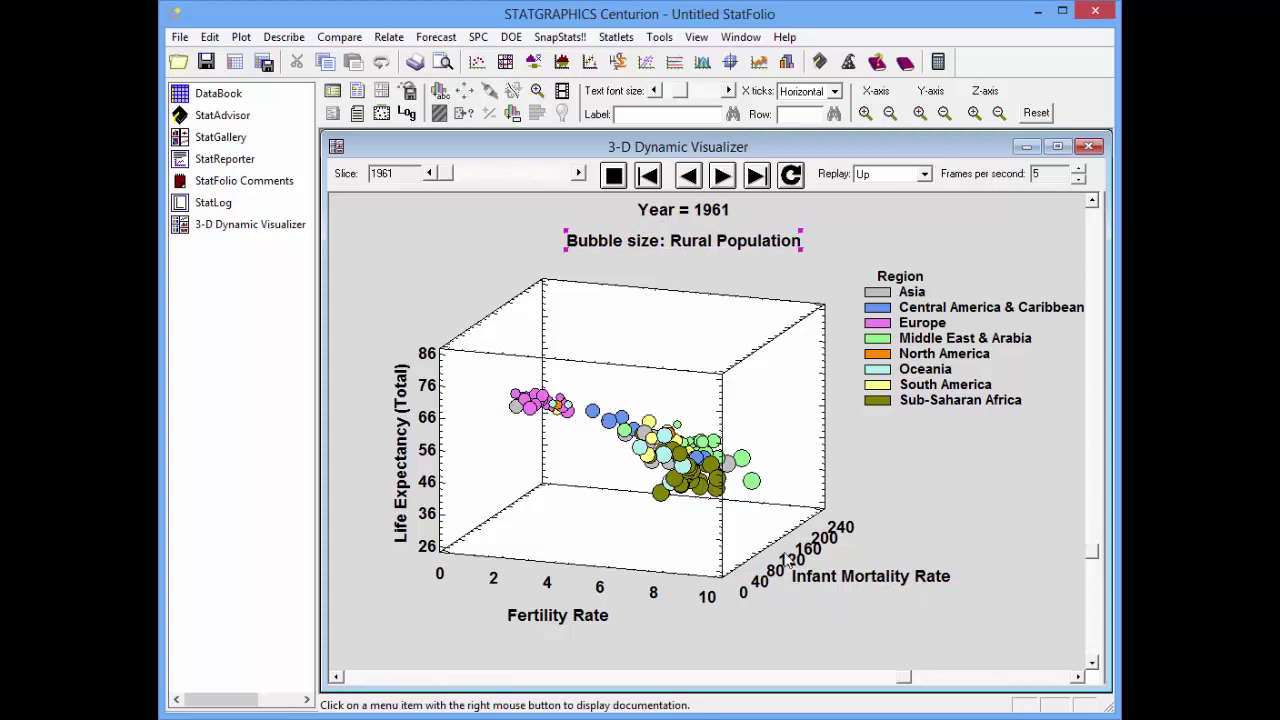
- Rotate the 3-D bubble plot using the horizontal scrollbar
left_click_drag(903, 678, 1030, 685)
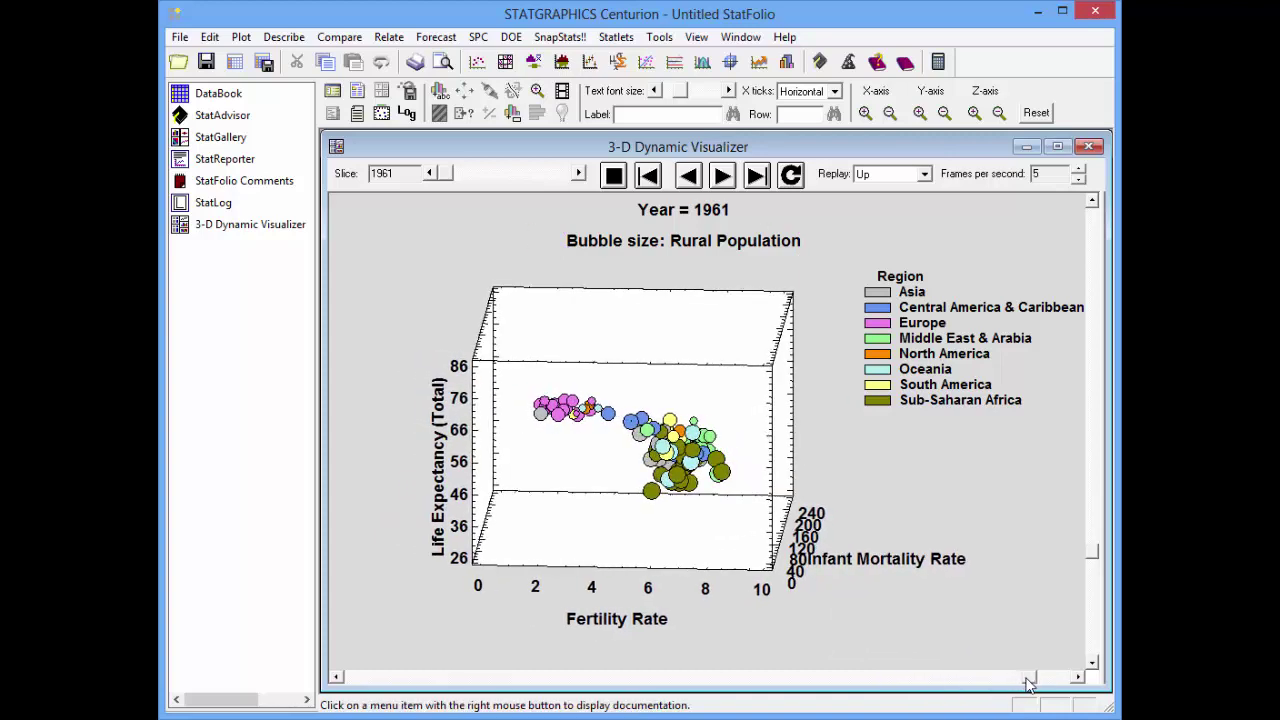
left_click_drag(1030, 685, 357, 615)
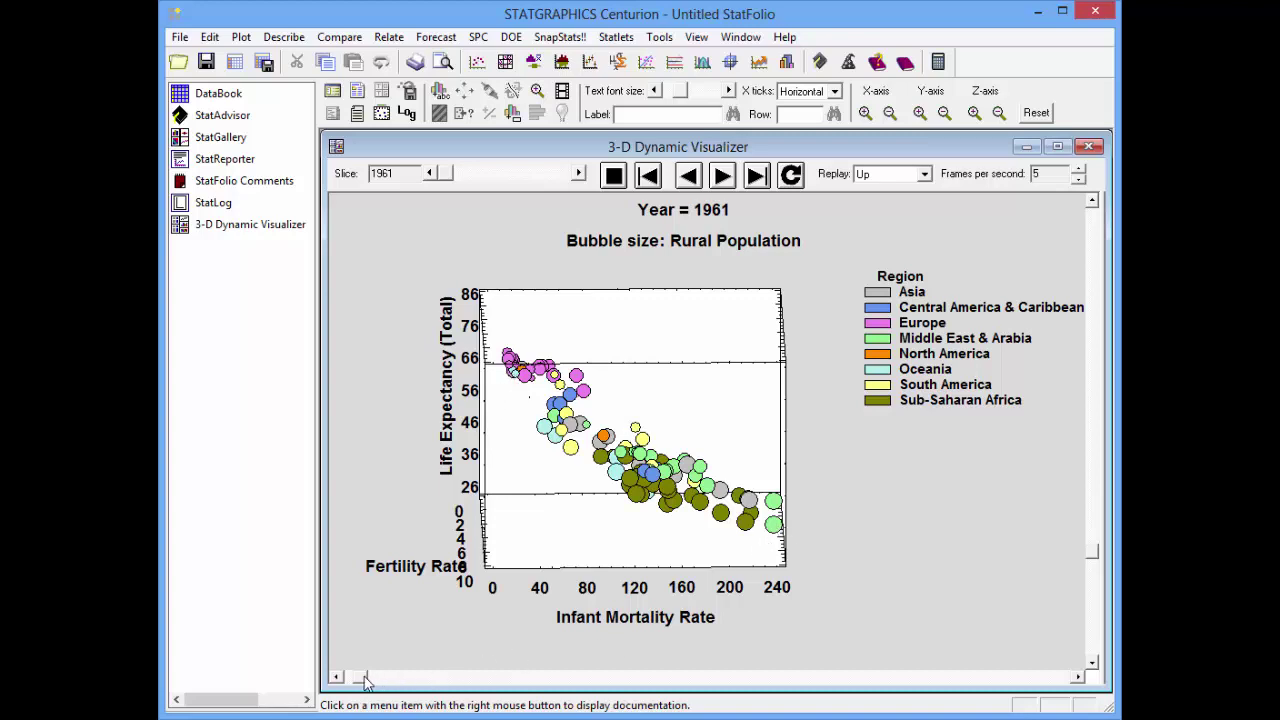
left_click_drag(367, 680, 900, 677)
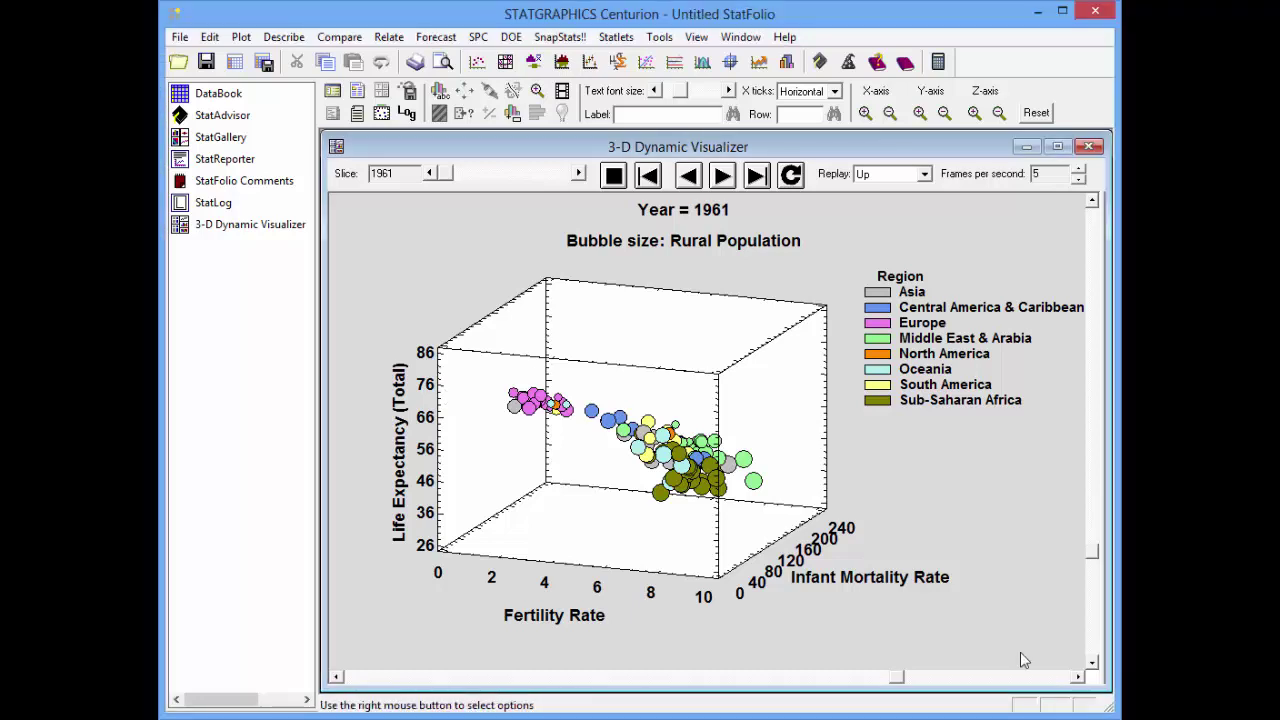
left_click(840, 676)
left_click_drag(840, 676, 551, 676)
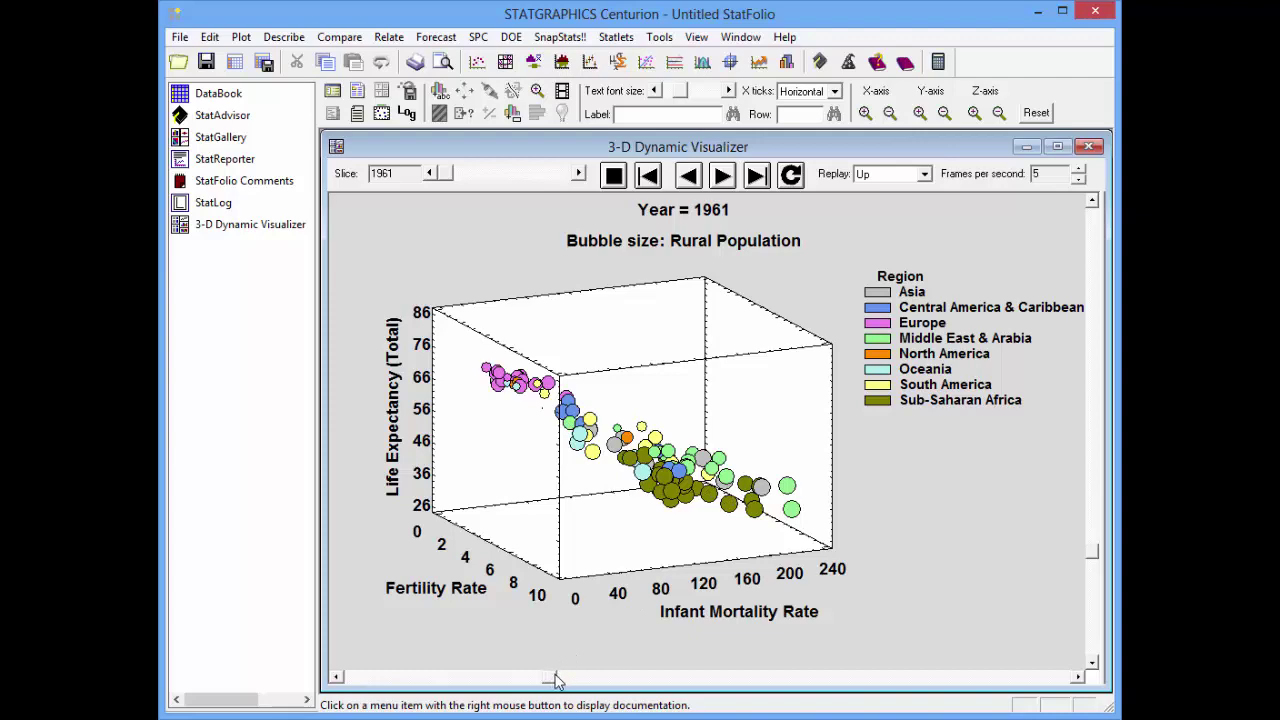
left_click_drag(553, 677, 690, 665)
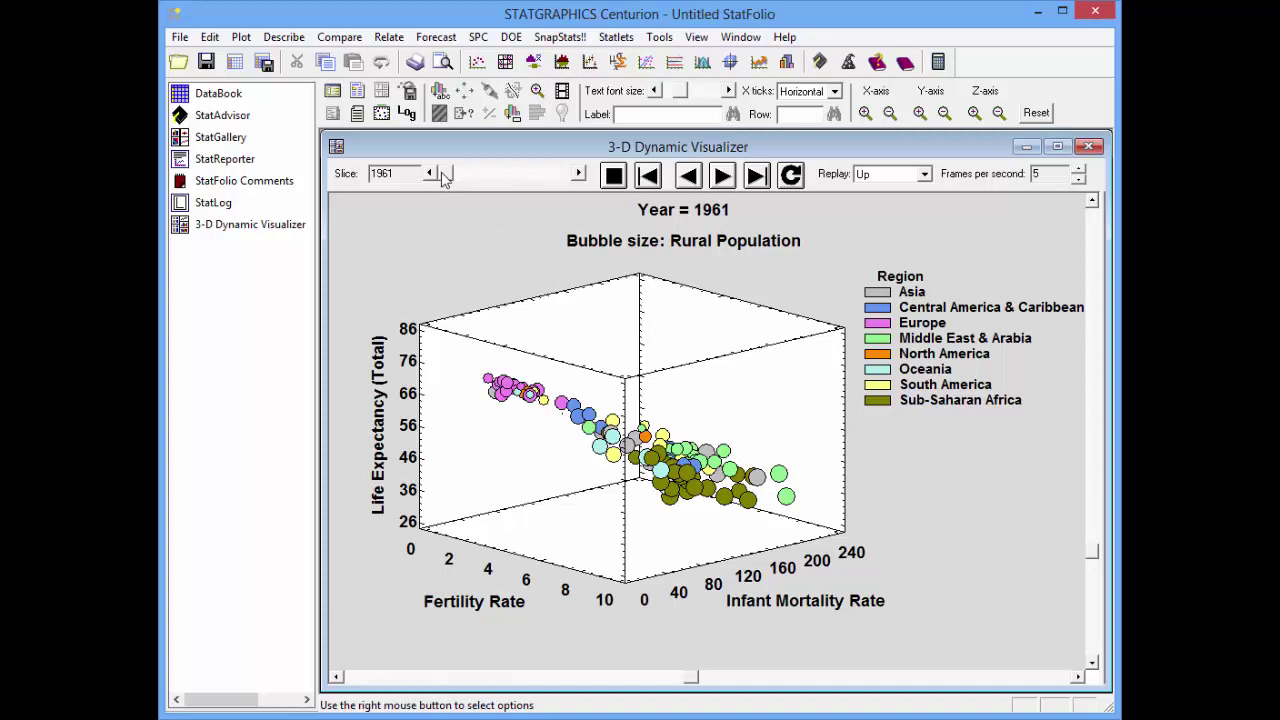
- Animate the years, then return the slice to 1994 to reveal the low Sub-Saharan Africa outlier
left_click_drag(445, 177, 451, 237)
left_click(724, 176)
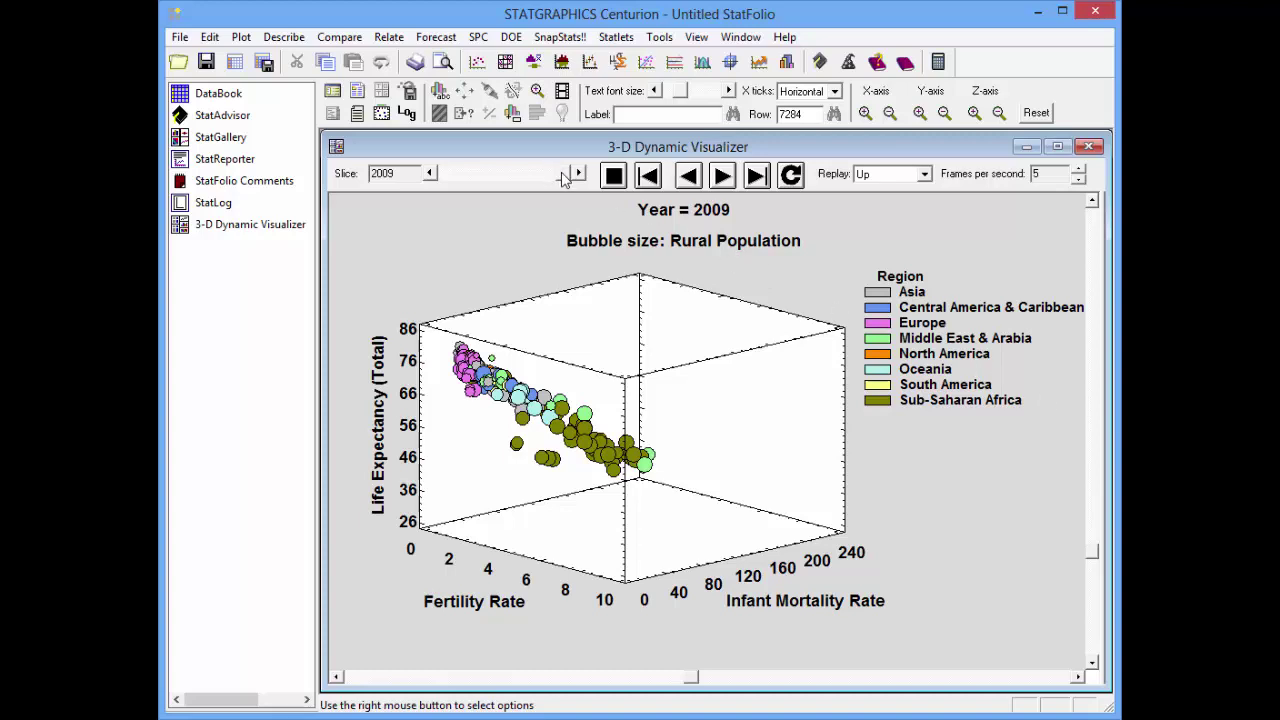
left_click_drag(571, 176, 528, 192)
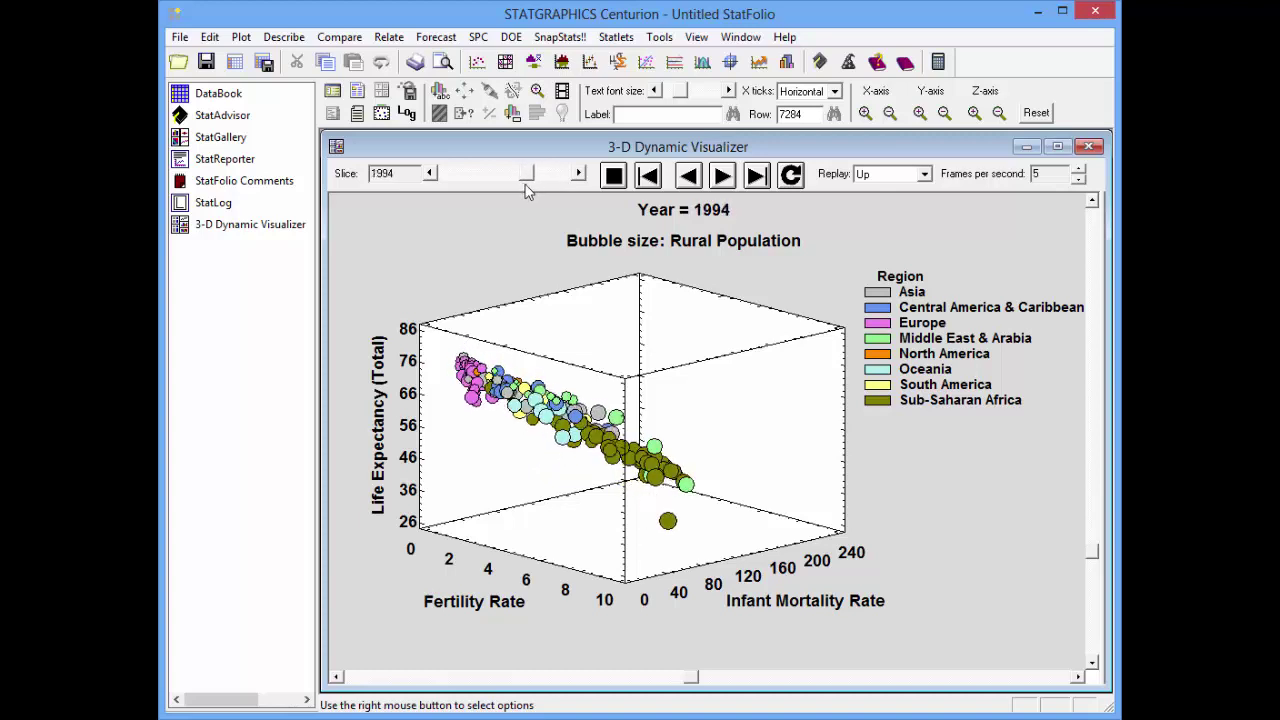
- Identify the outlier bubble as DataBook row 7284, Rwanda, then return to the 1994 chart
left_click(668, 522)
left_click(232, 96)
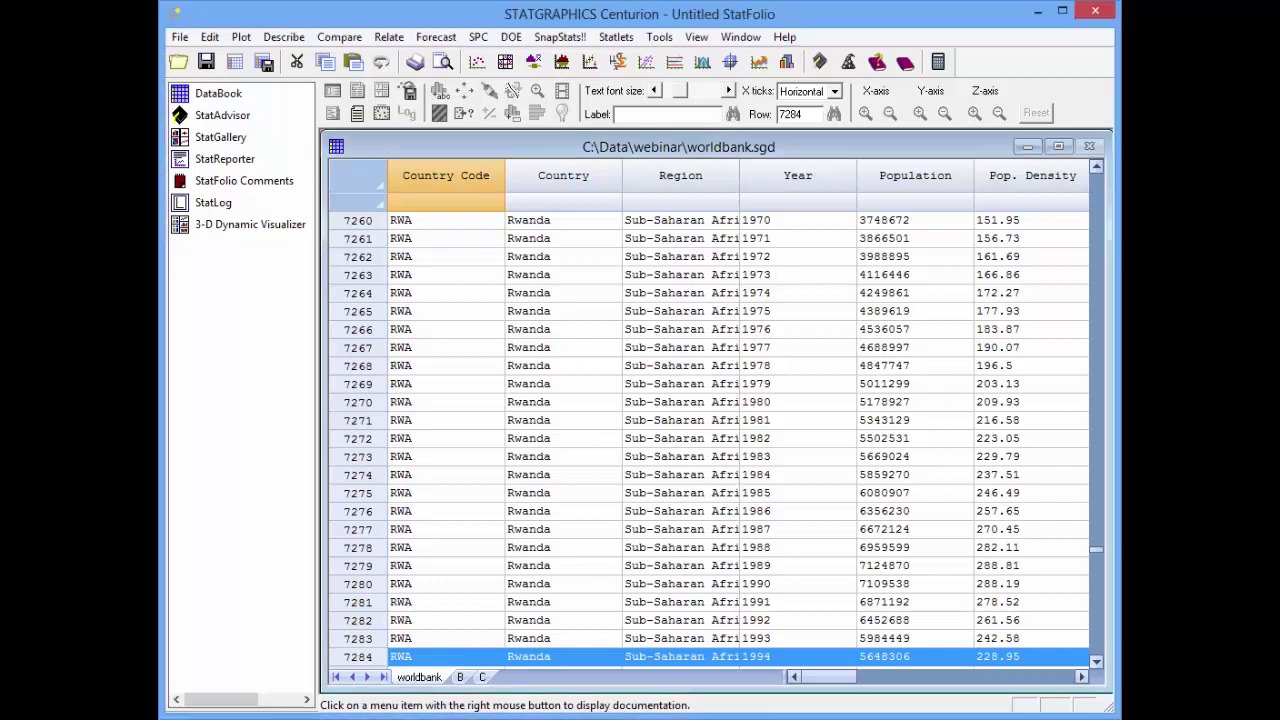
left_click(238, 225)
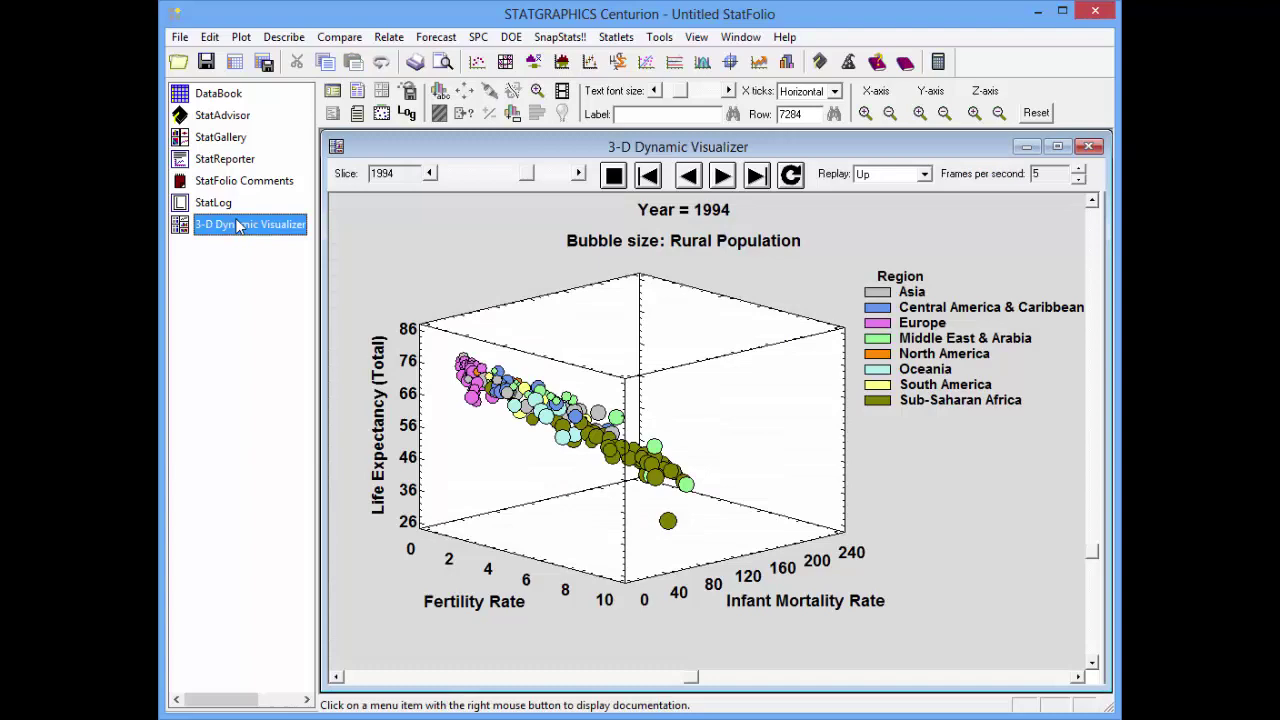
- In Analysis Options, set Labels and Breadcrumbs to Selected identifiers with RWA selected
right_click(482, 270)
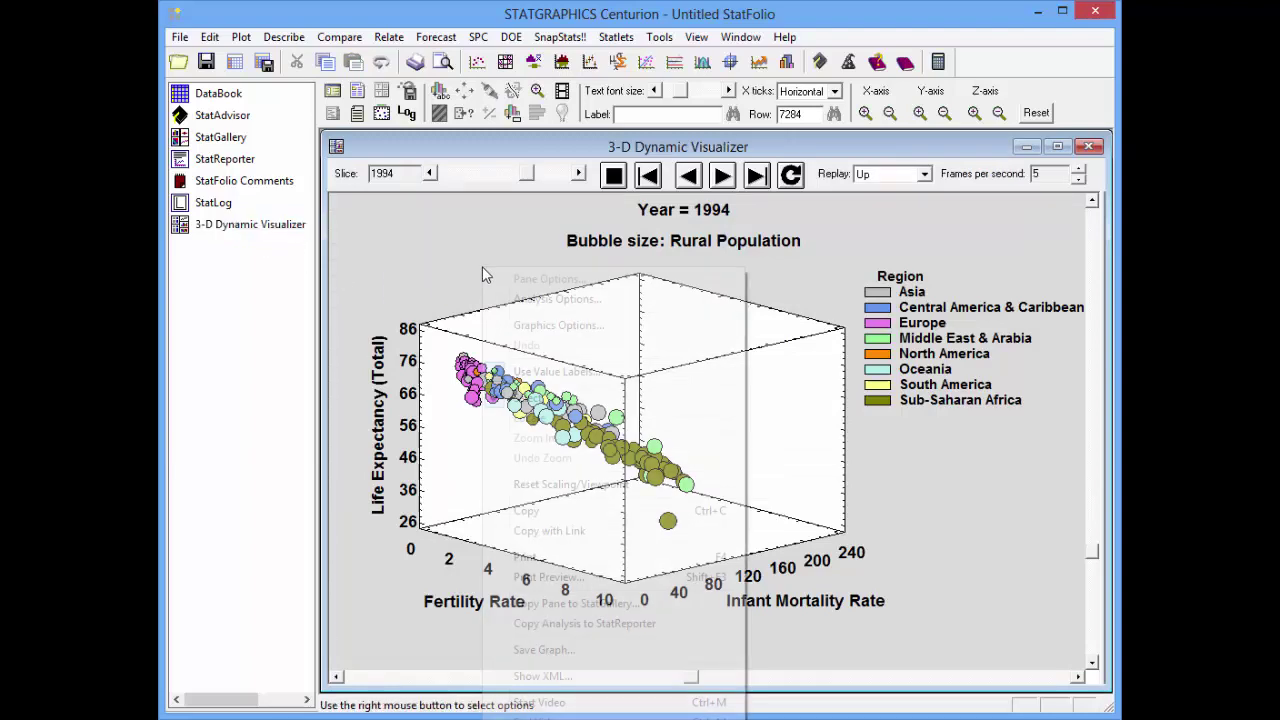
left_click(548, 301)
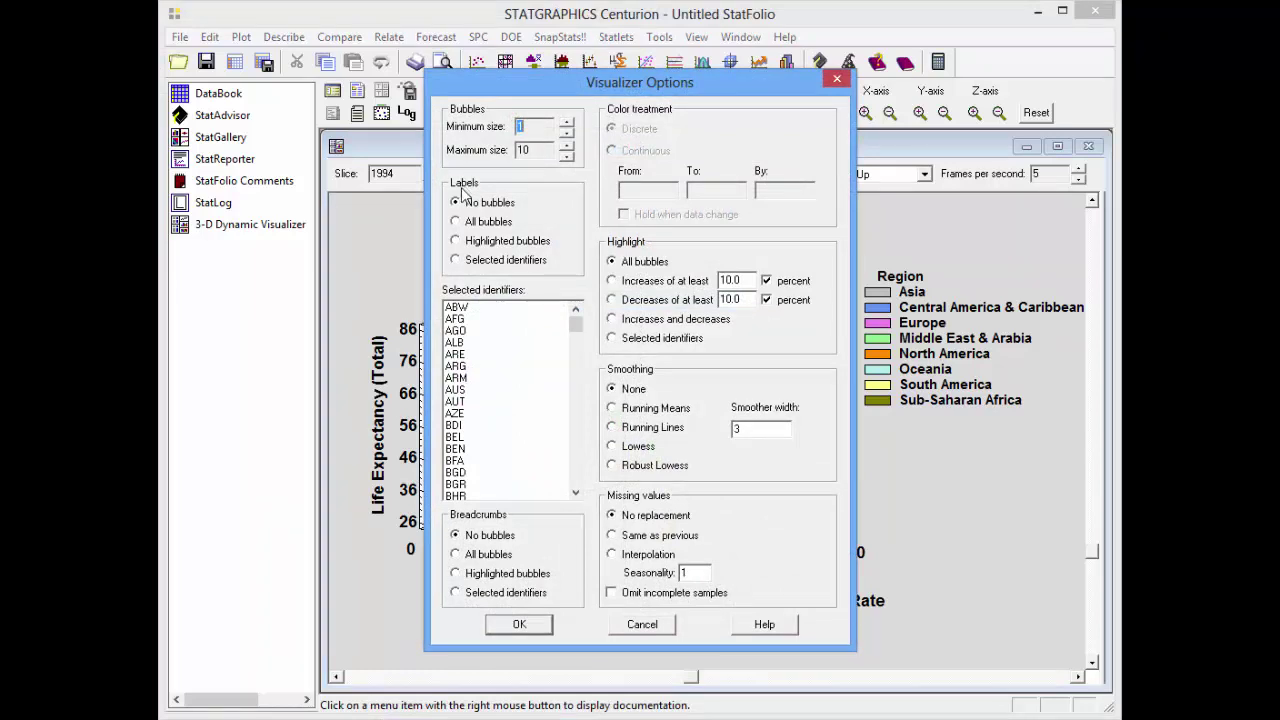
left_click(500, 263)
left_click_drag(576, 325, 582, 455)
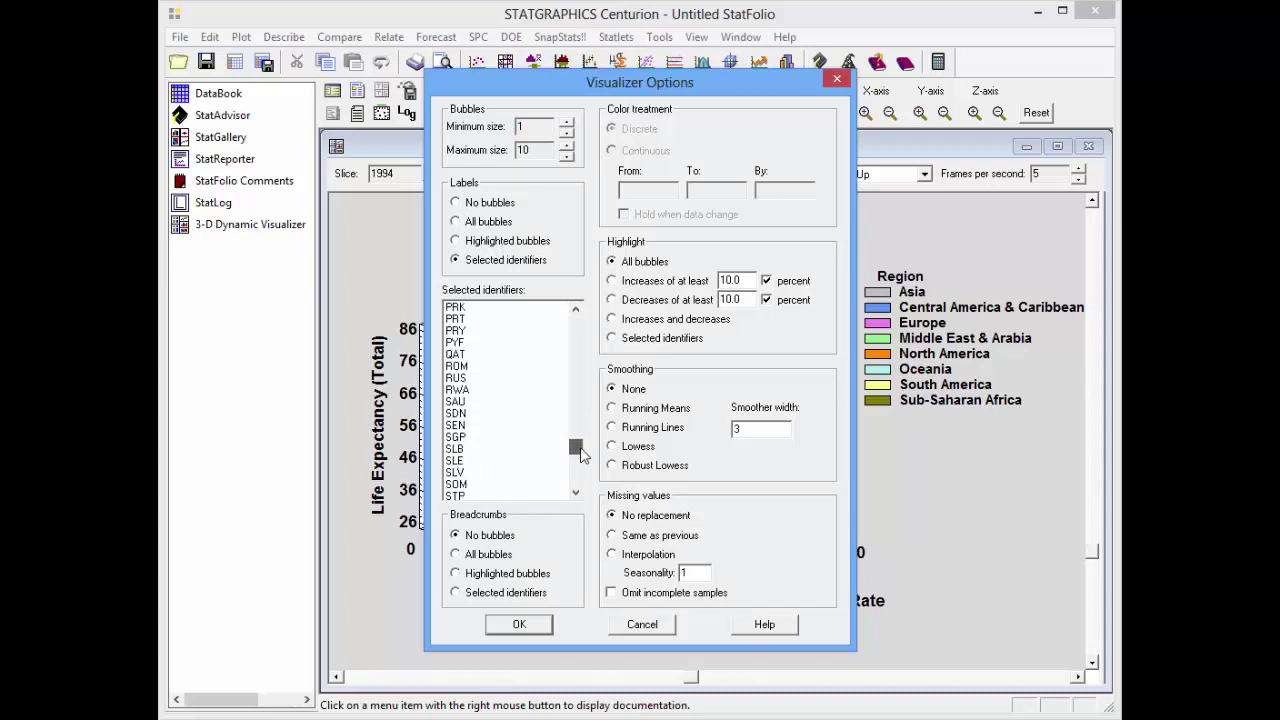
left_click(459, 390)
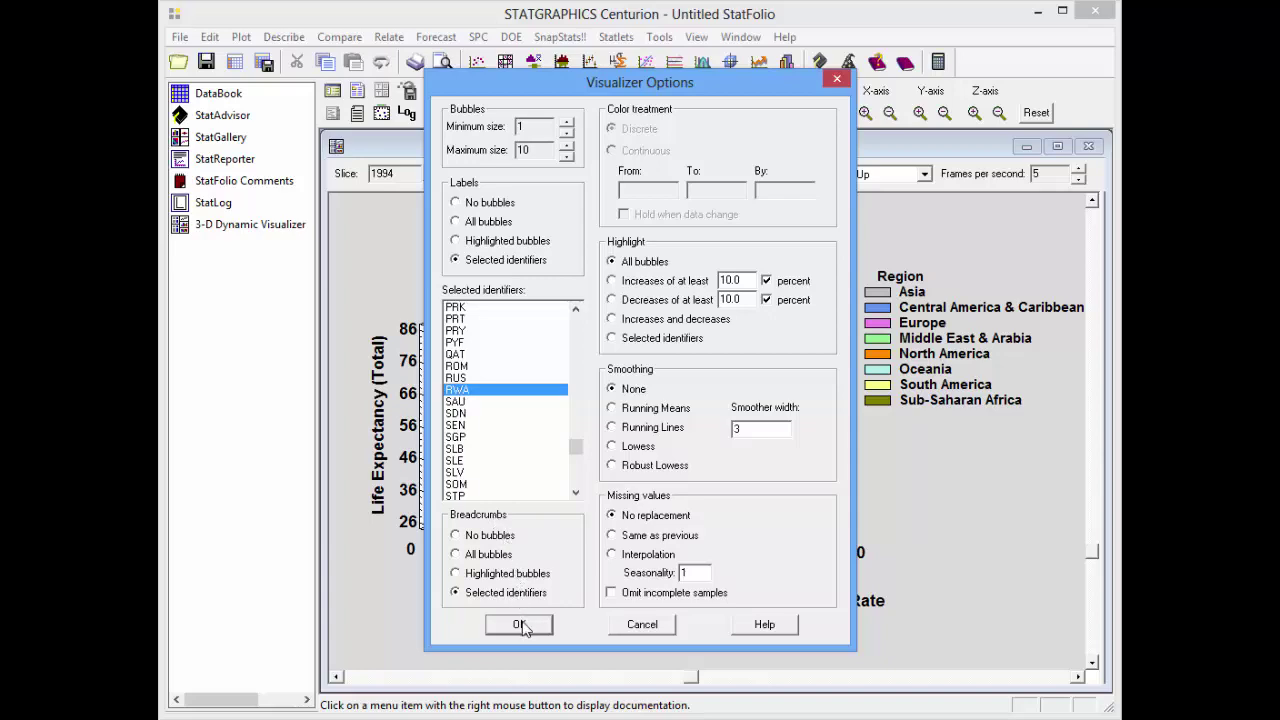
left_click(519, 624)
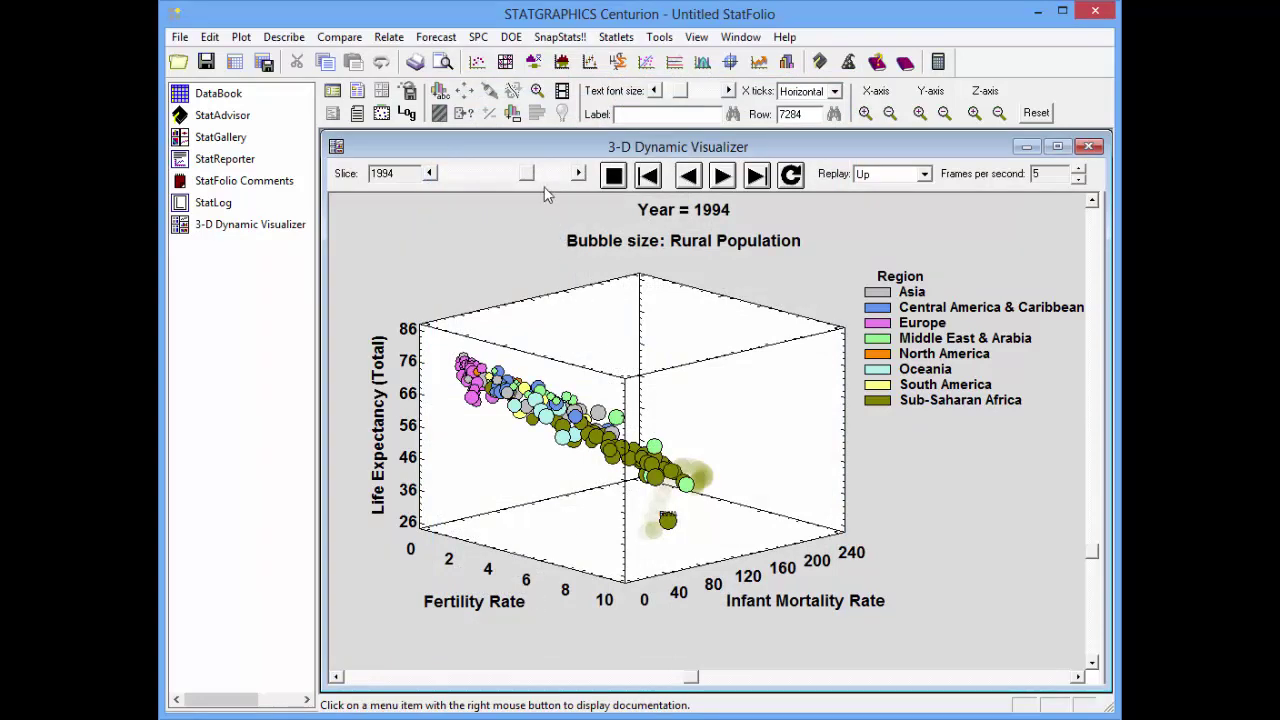
- Rewind the slice to 1961 and play through to 2009, tracing Rwanda's breadcrumb trail
left_click_drag(527, 176, 432, 180)
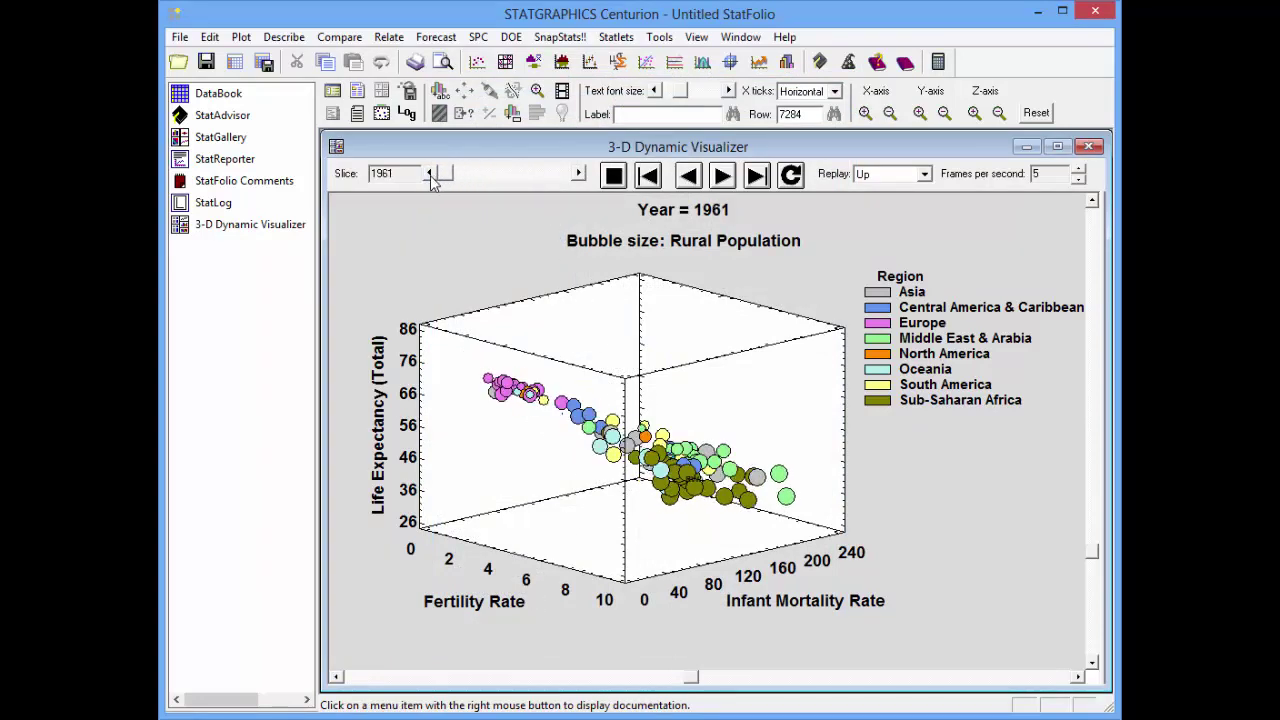
left_click(724, 176)
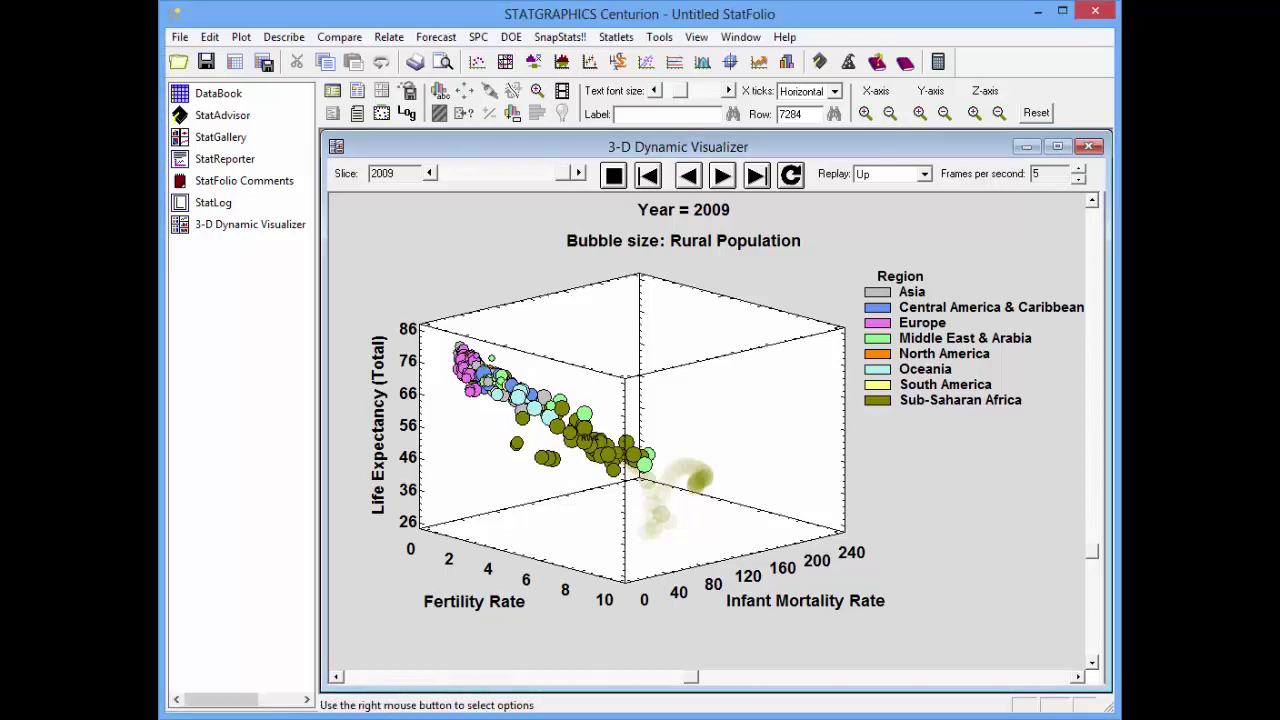
- Set Missing values to Same as previous and Highlight to Selected identifiers in Analysis Options
right_click(838, 242)
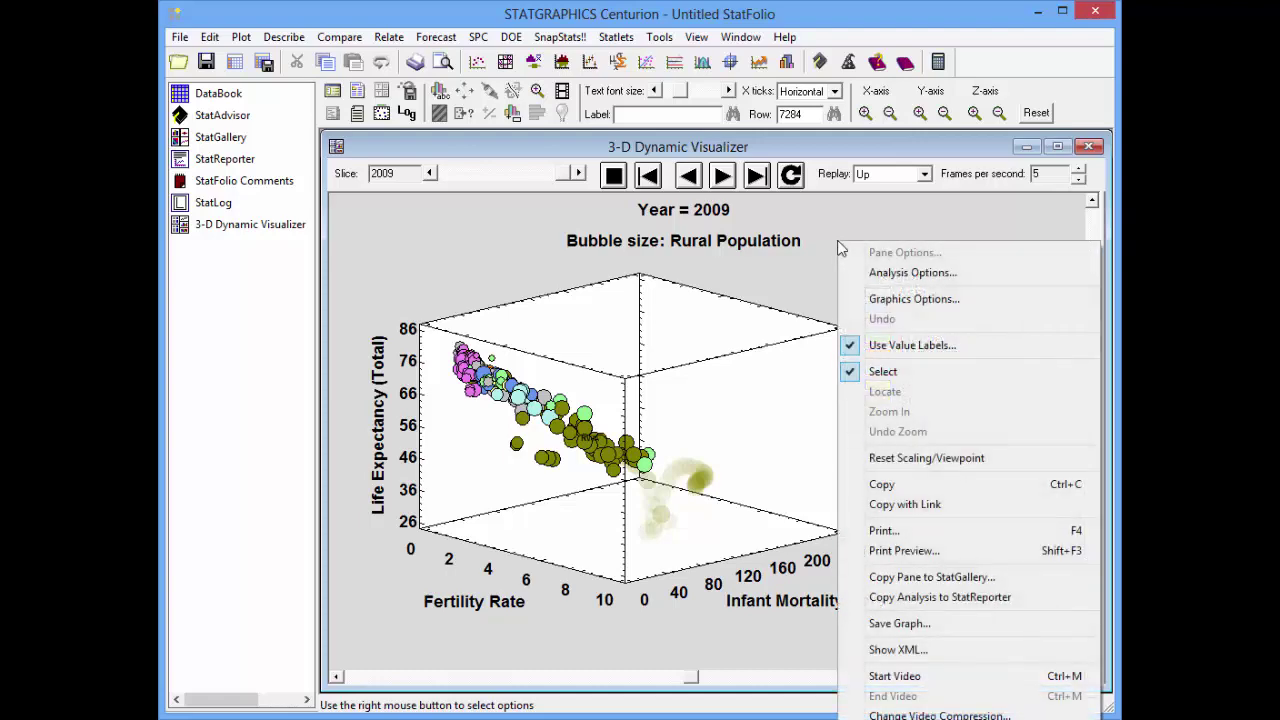
left_click(903, 274)
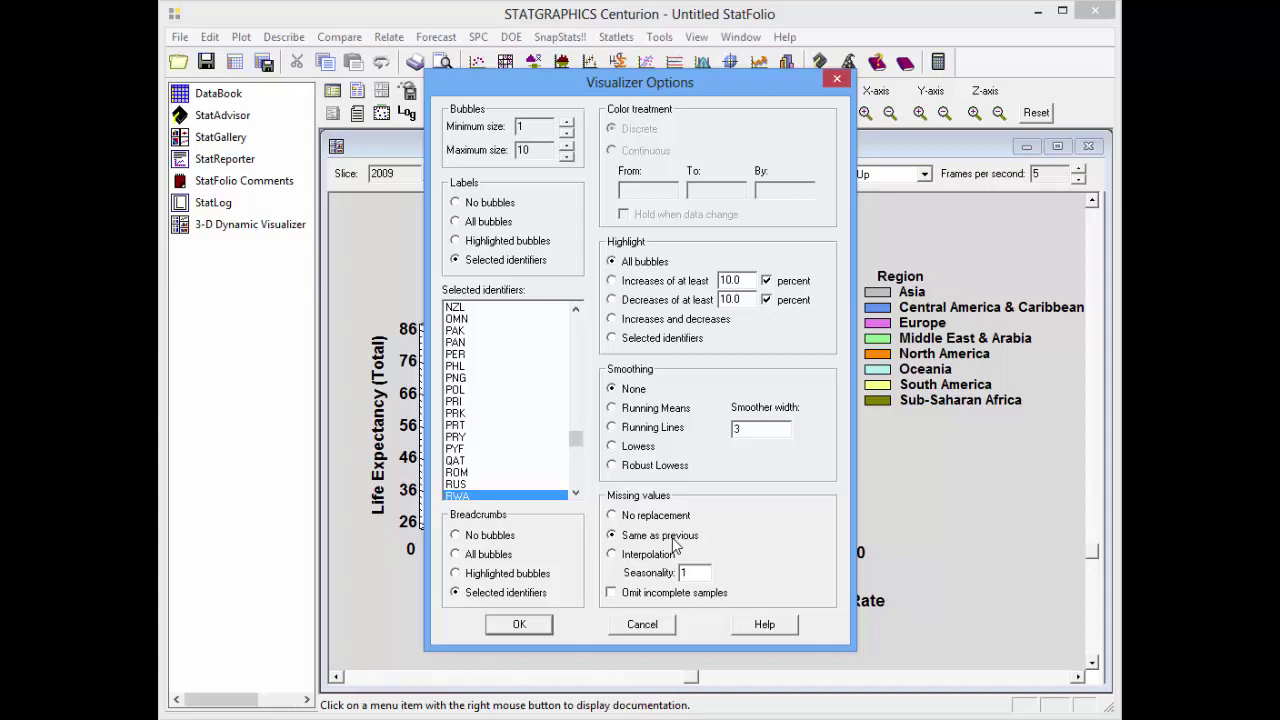
left_click(517, 626)
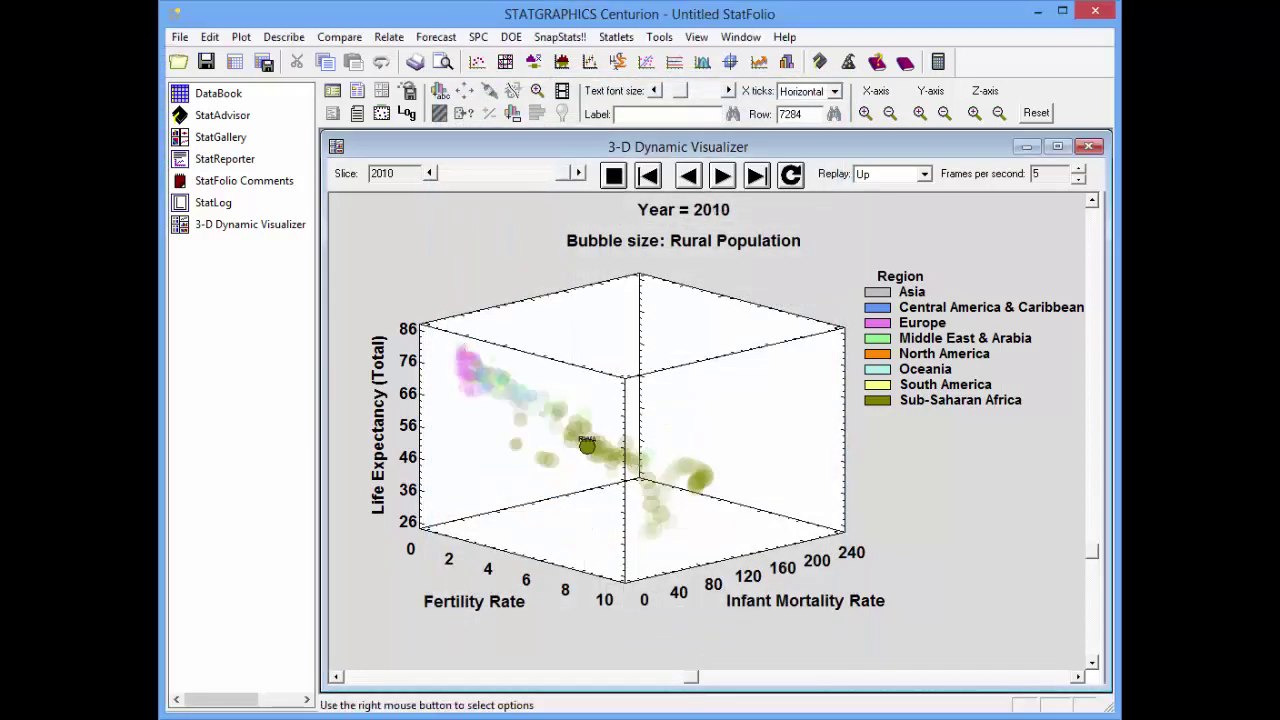
- Highlight increases and decreases of 1.0 percent, label highlighted bubbles, and set Breadcrumbs to No bubbles
right_click(672, 305)
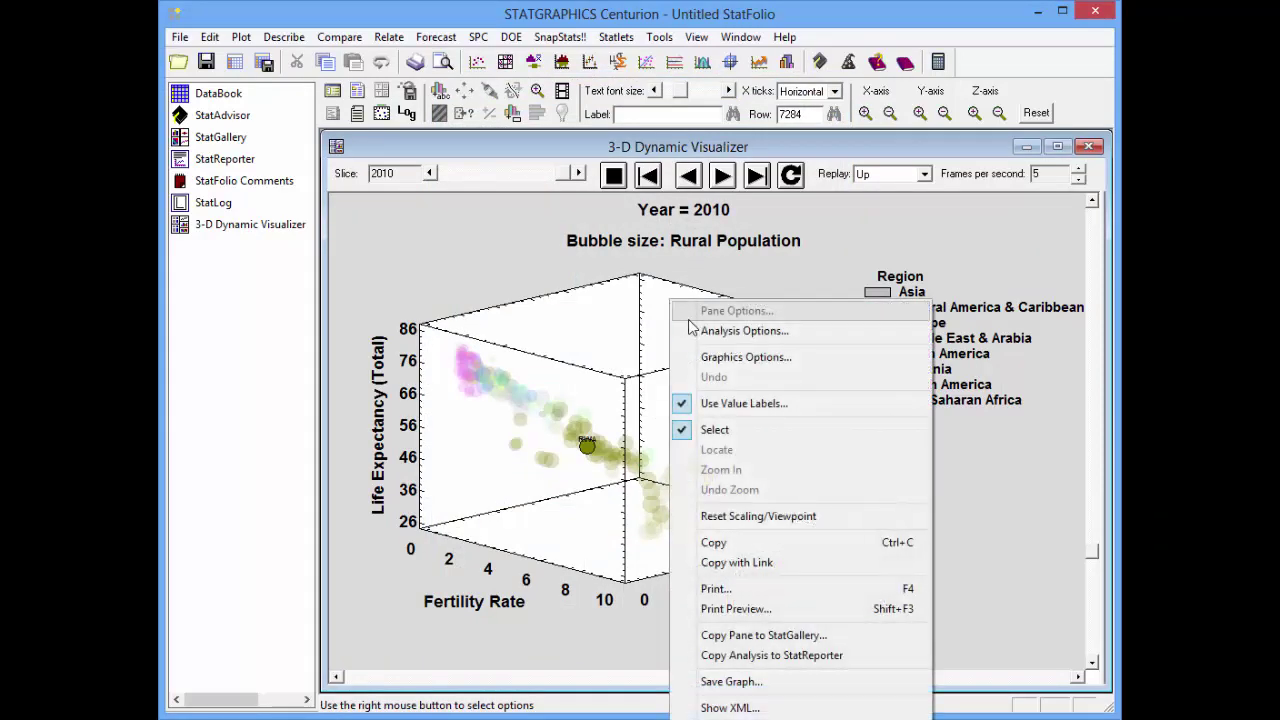
left_click(705, 331)
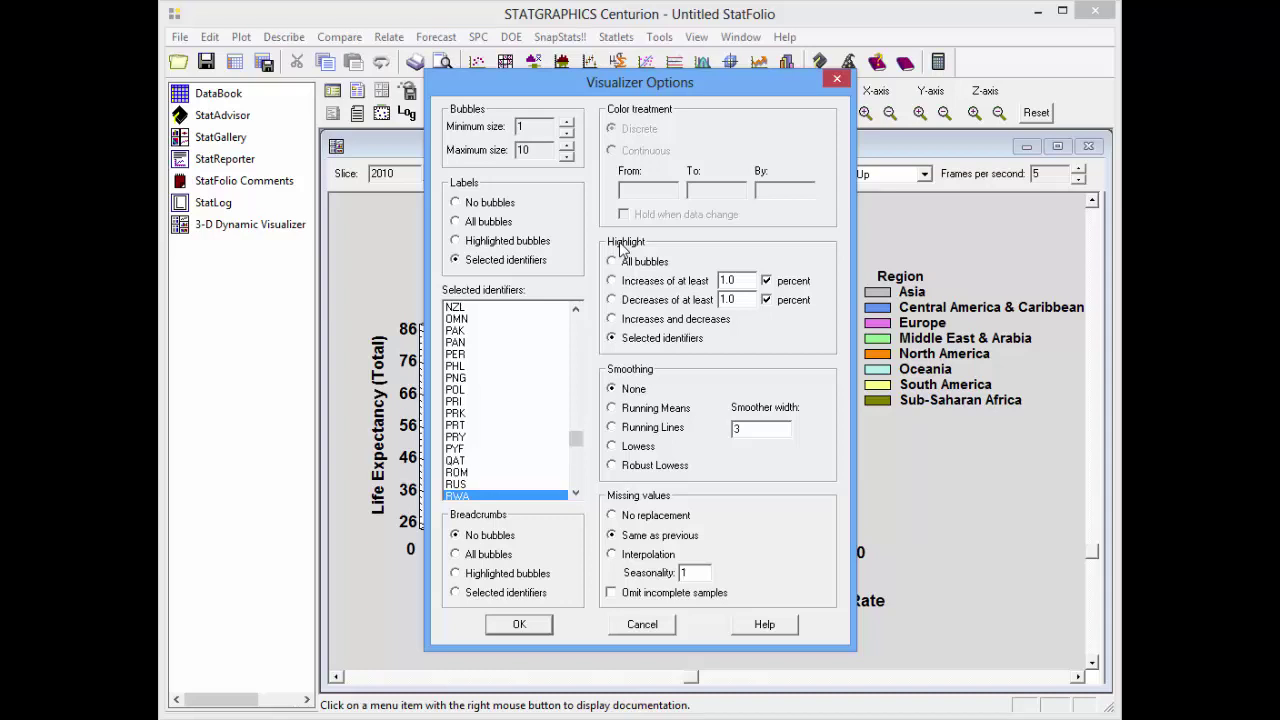
left_click(618, 320)
left_click(456, 242)
left_click(519, 624)
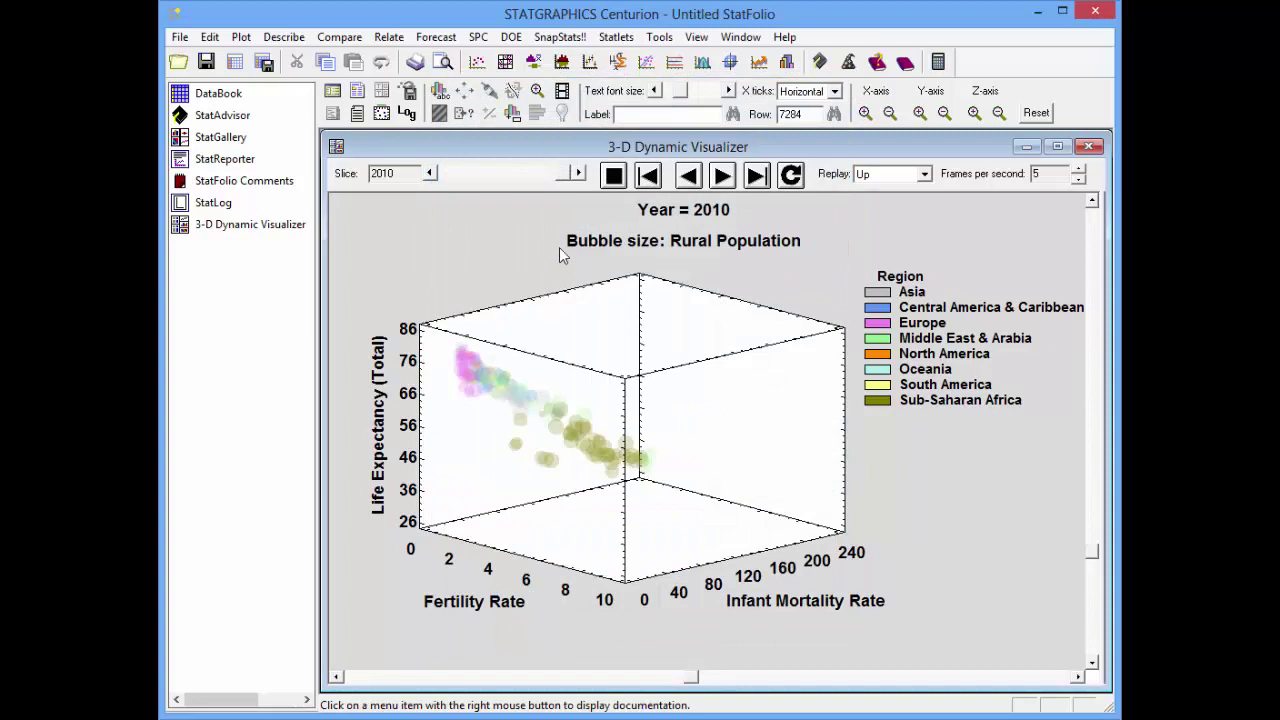
- Rewind the slice to 1961 and replay the animation with the new highlighting
left_click_drag(566, 176, 446, 177)
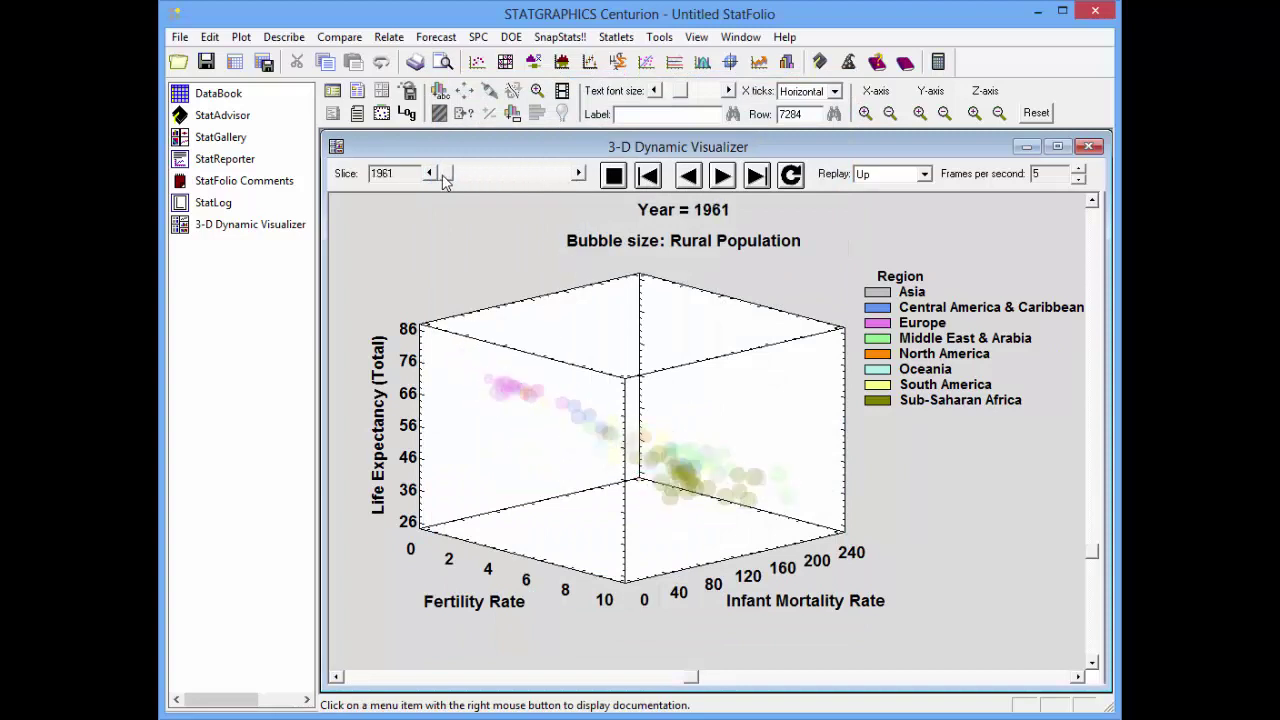
left_click(722, 176)
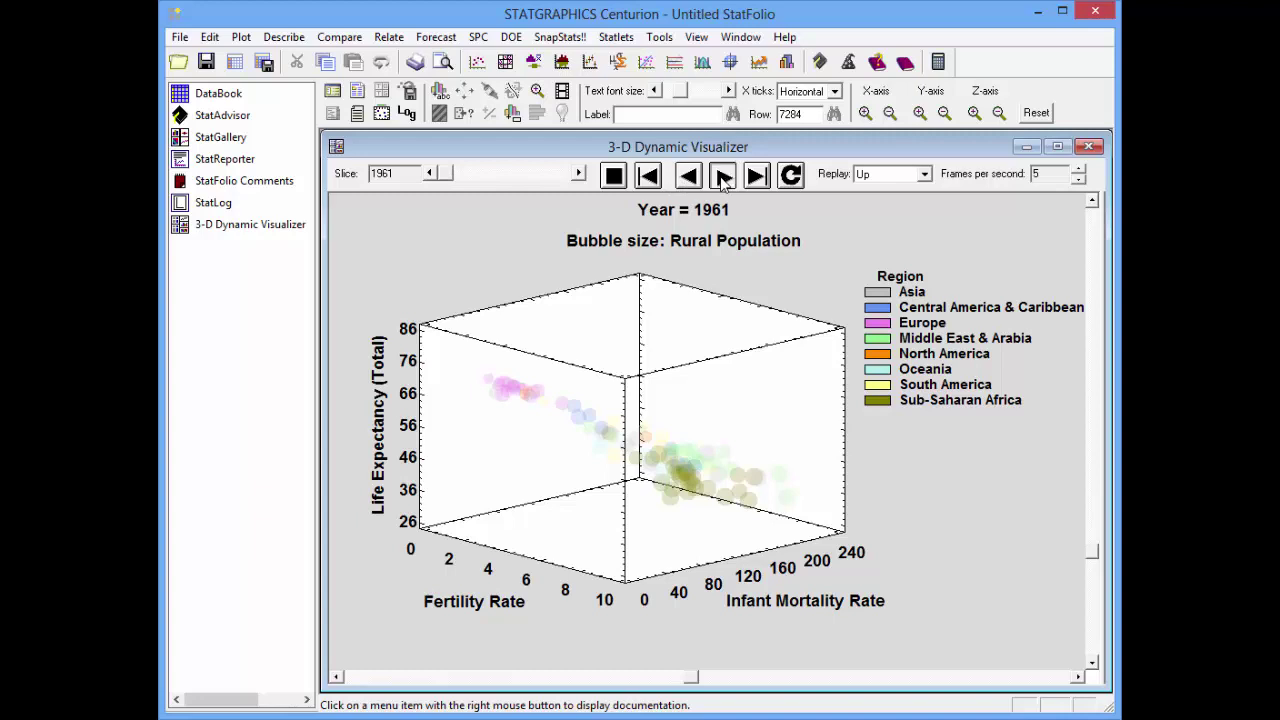